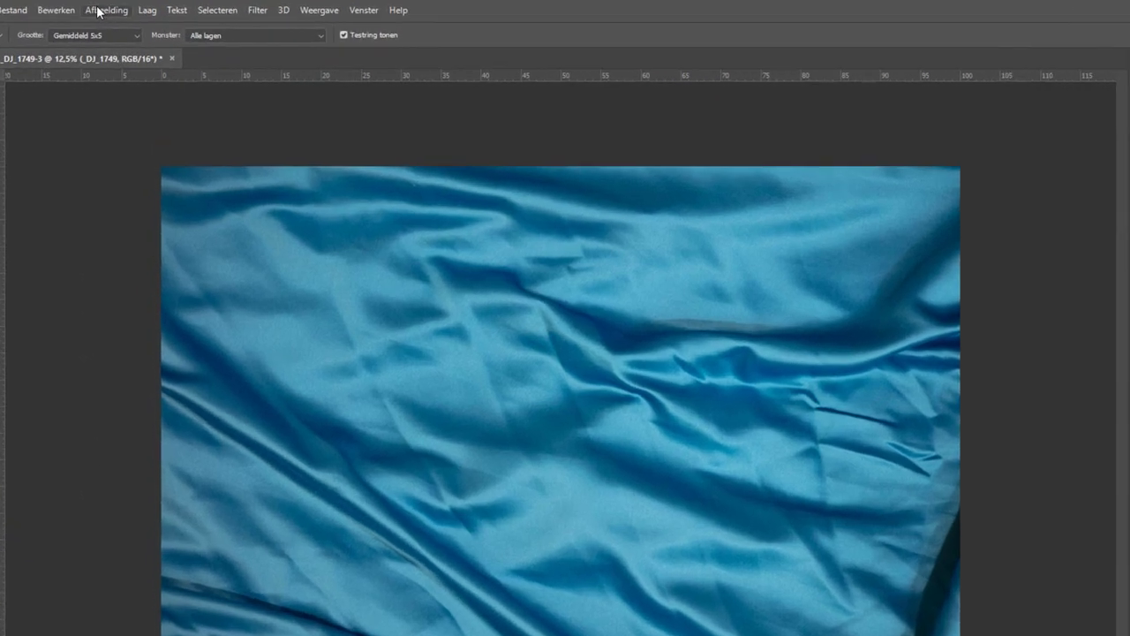
- Convert the fabric photo to 8 bits/channel and flatten it into one Achtergrond layer
left_click(98, 10)
mouse_move(168, 32)
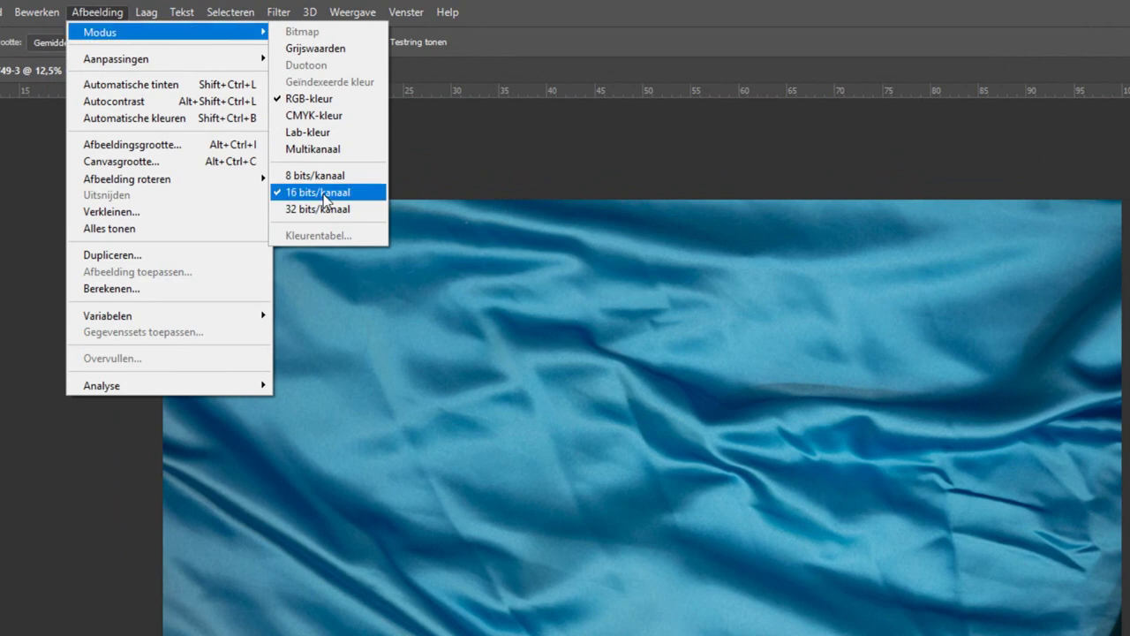
left_click(328, 177)
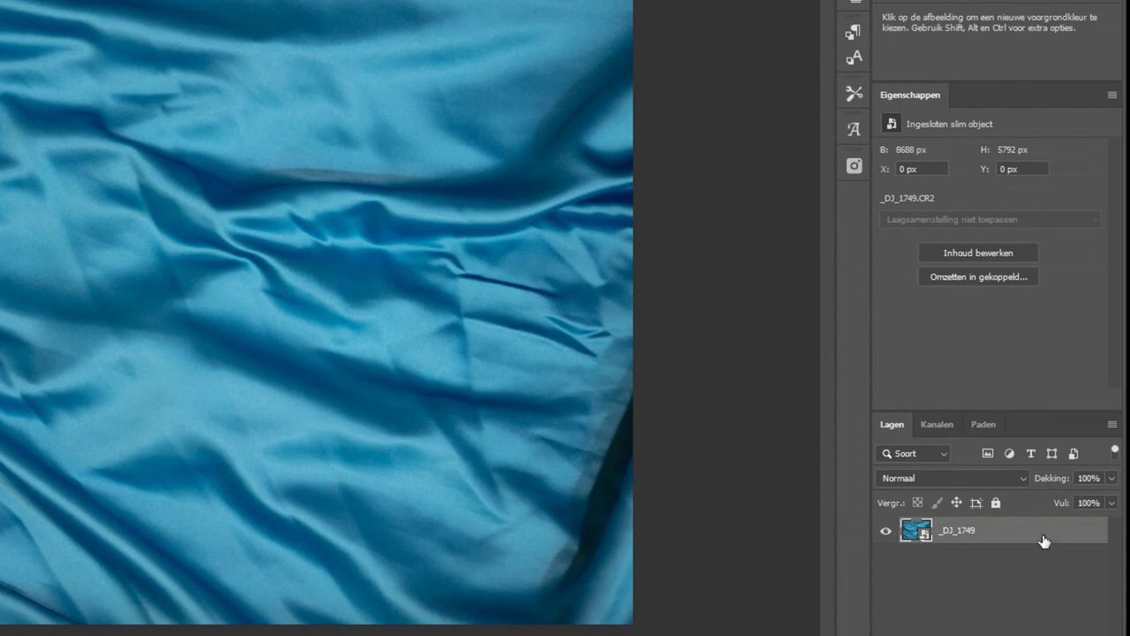
right_click(1045, 536)
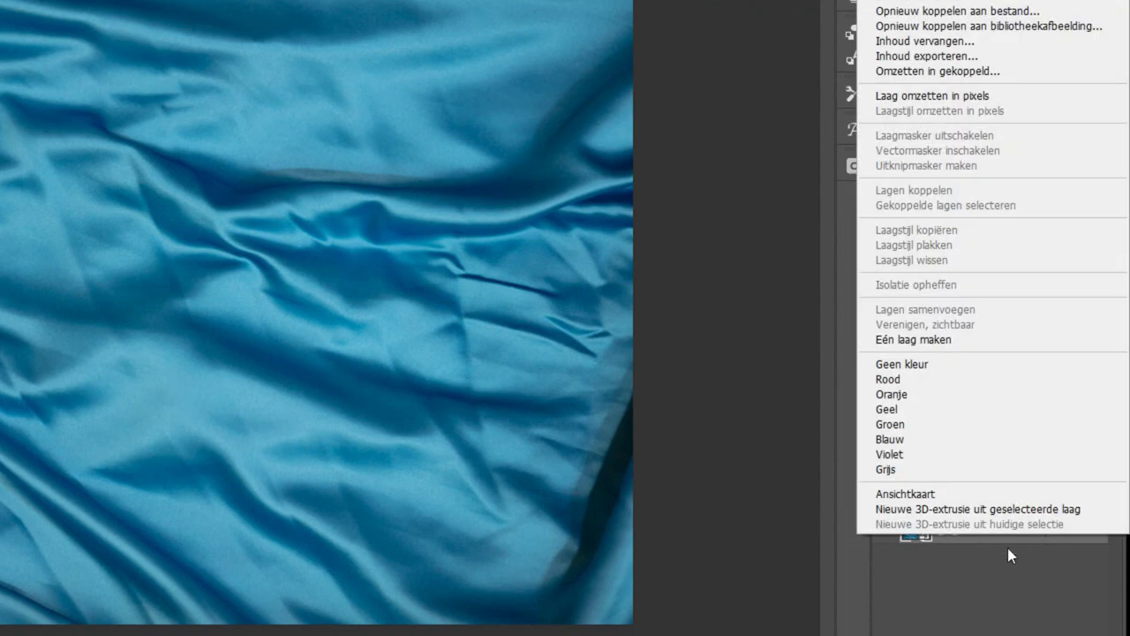
left_click(942, 341)
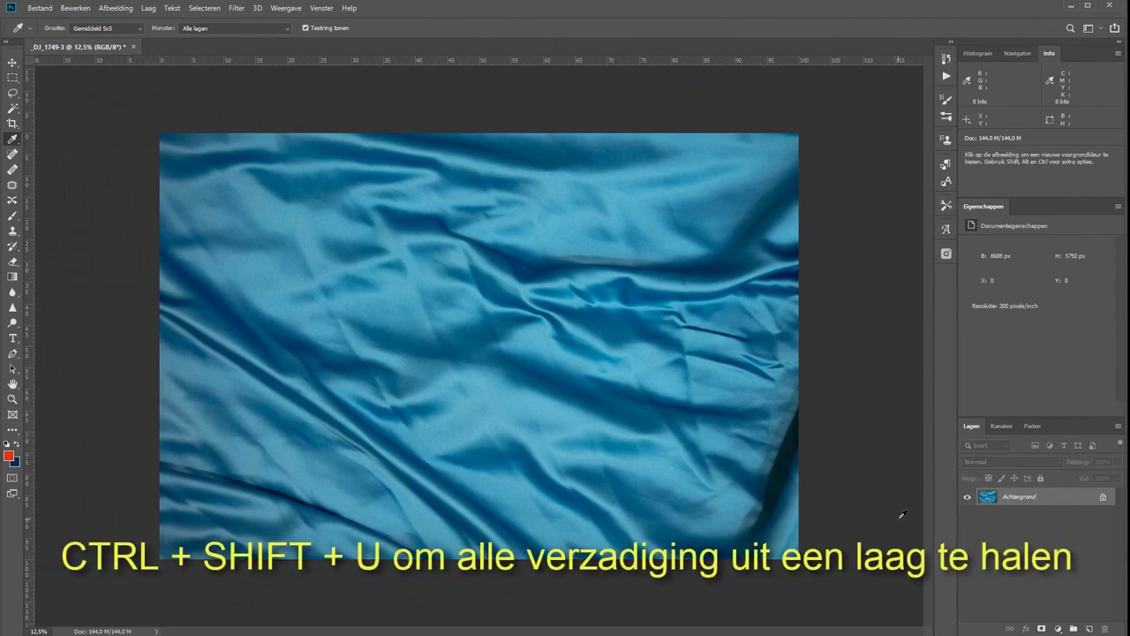
- Desaturate the fabric photo to grey, save it as vlag.psd, and start a new document
key("ctrl+shift+u")
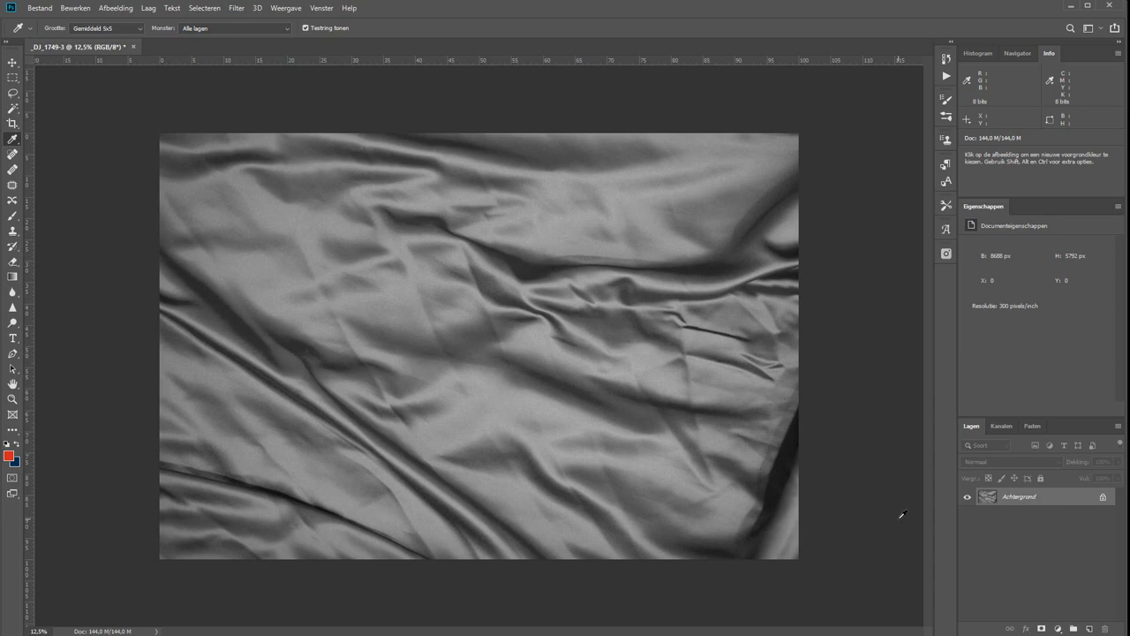
key("ctrl+shift+s")
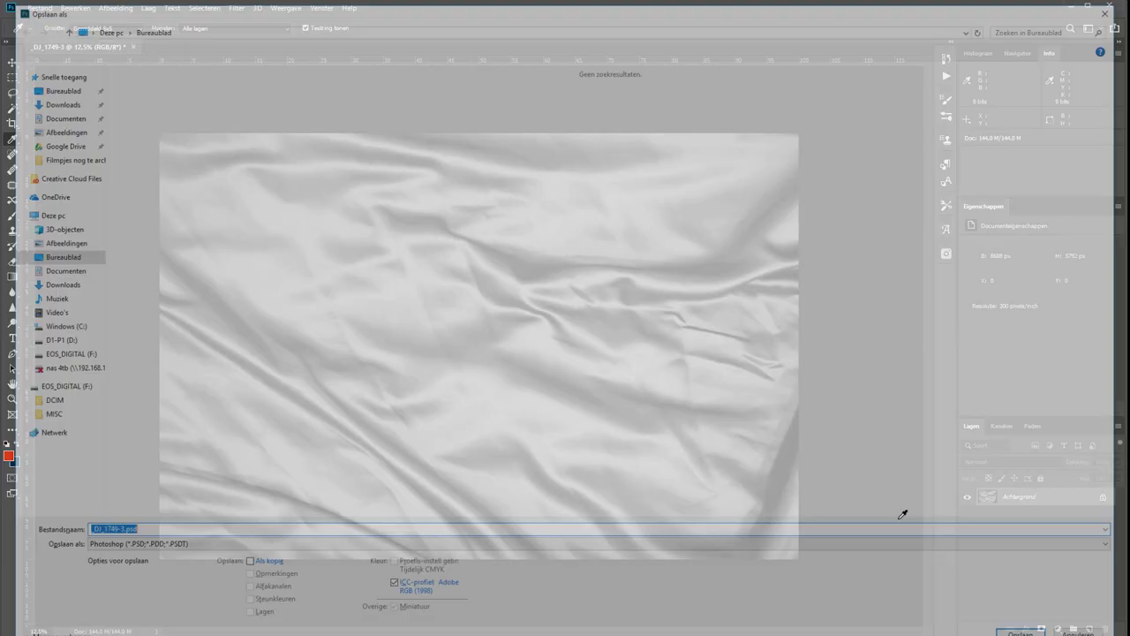
type("v")
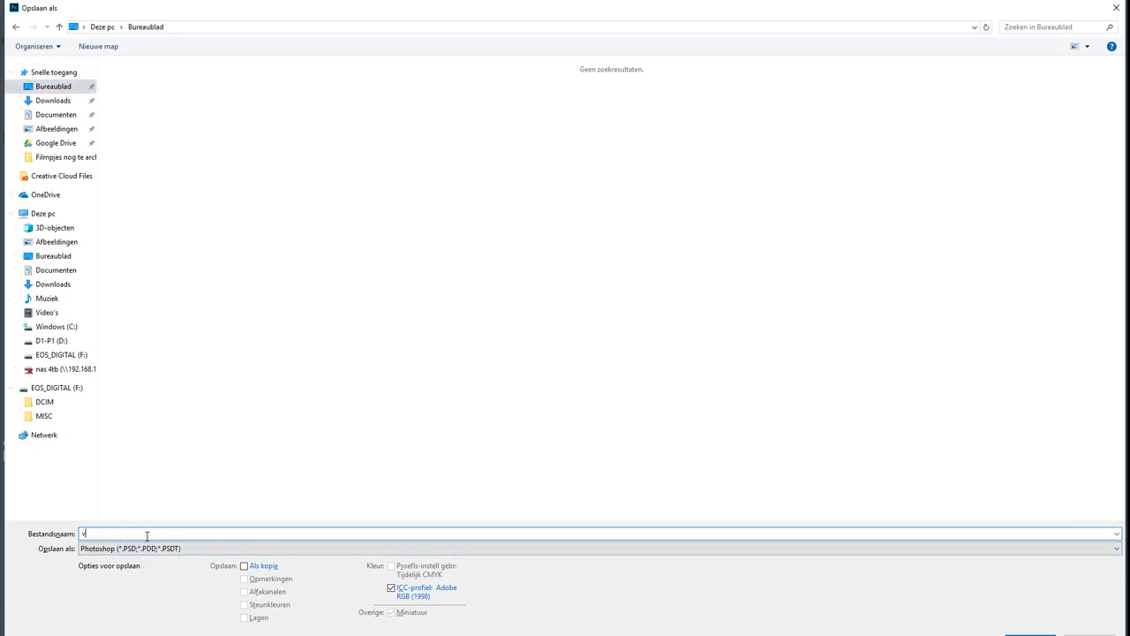
type("lag")
key("Return")
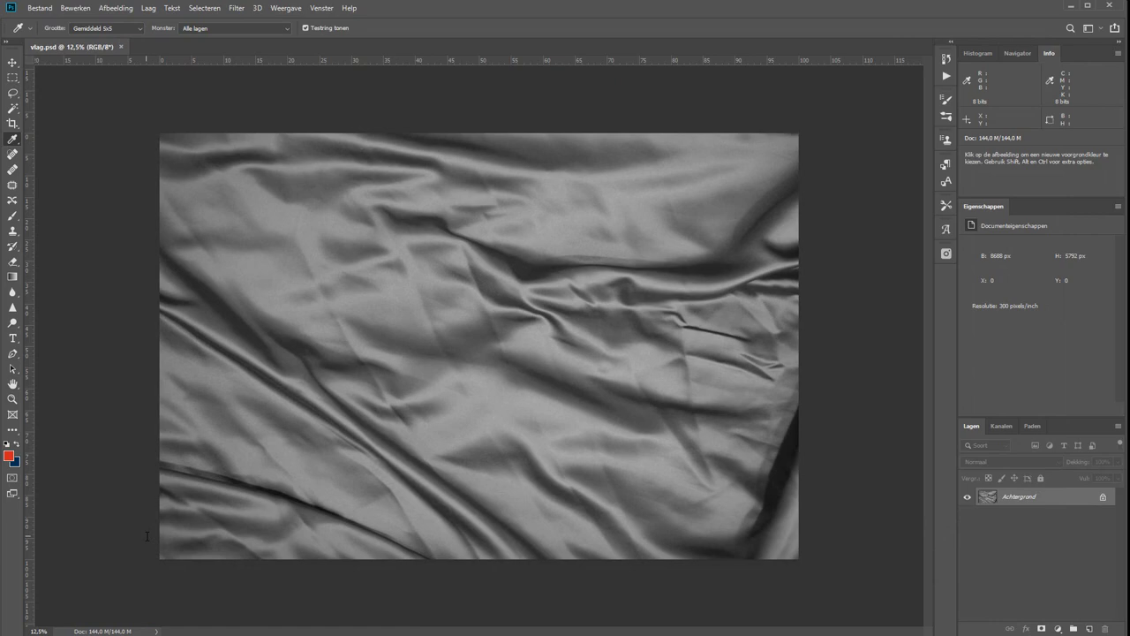
key("ctrl+n")
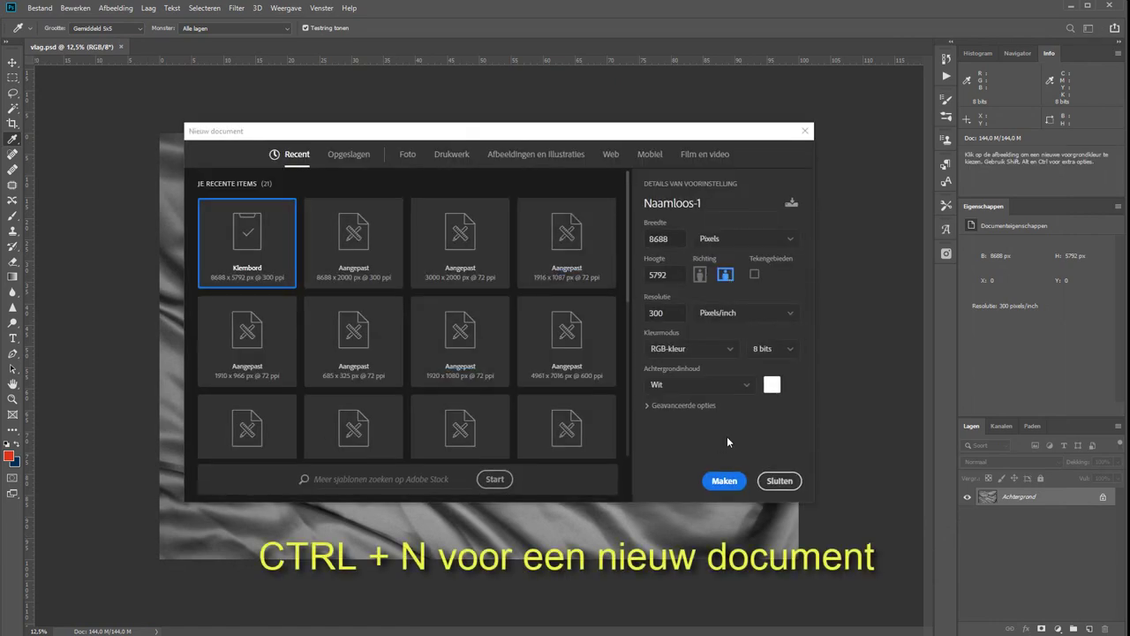
- Create blank document Naamloos-1 at 8688×5792 px, verifying it matches vlag.psd's image size
left_click(724, 481)
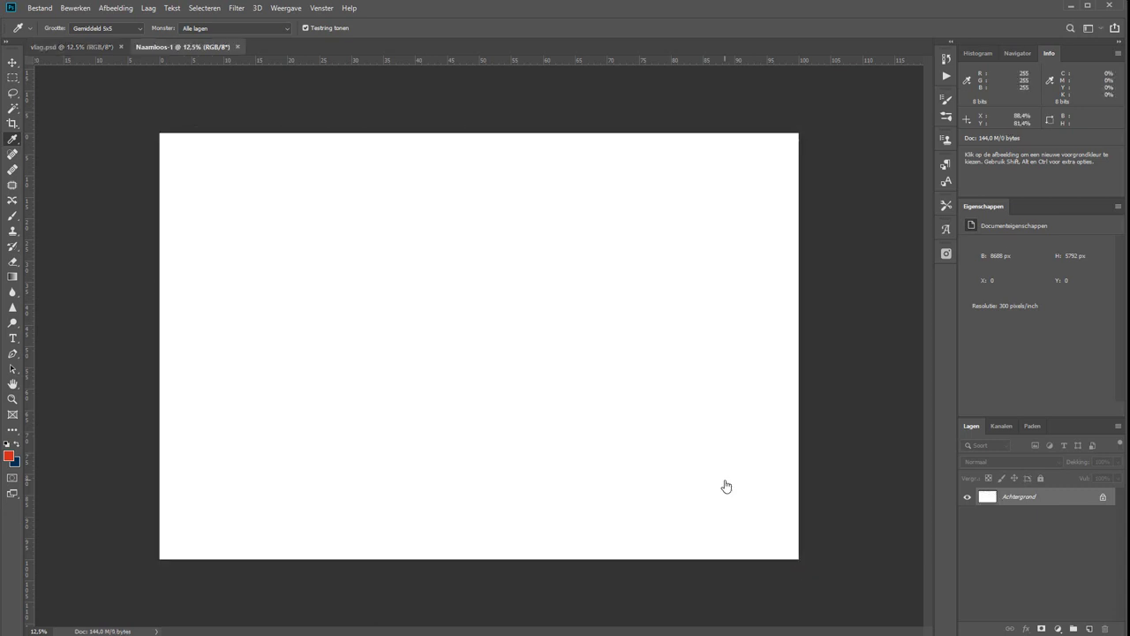
left_click(71, 47)
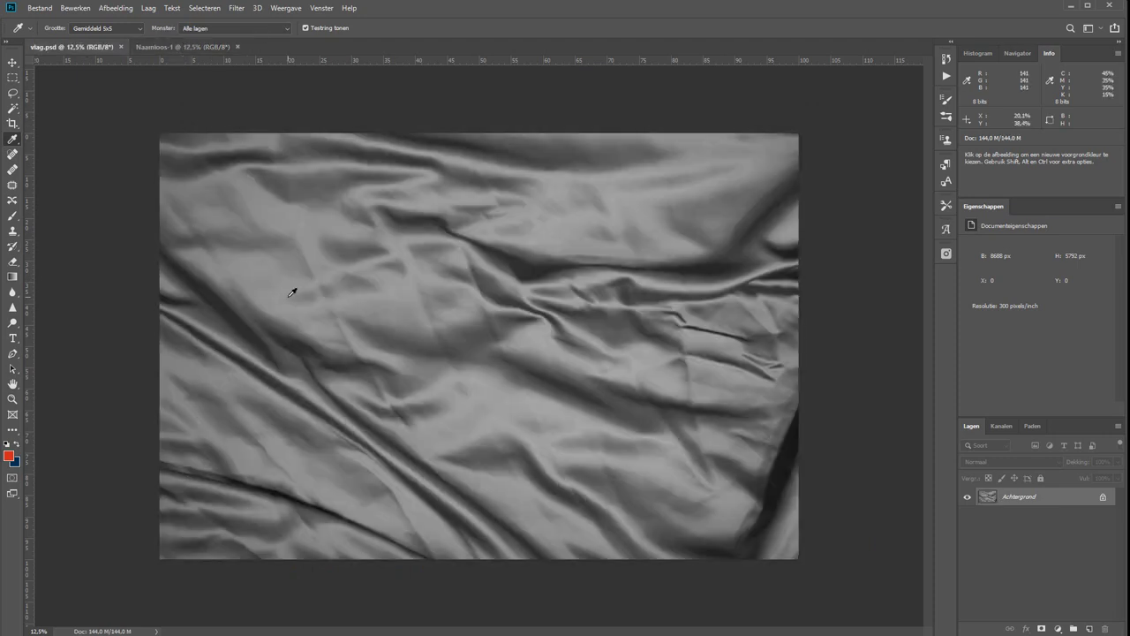
key("ctrl+alt+i")
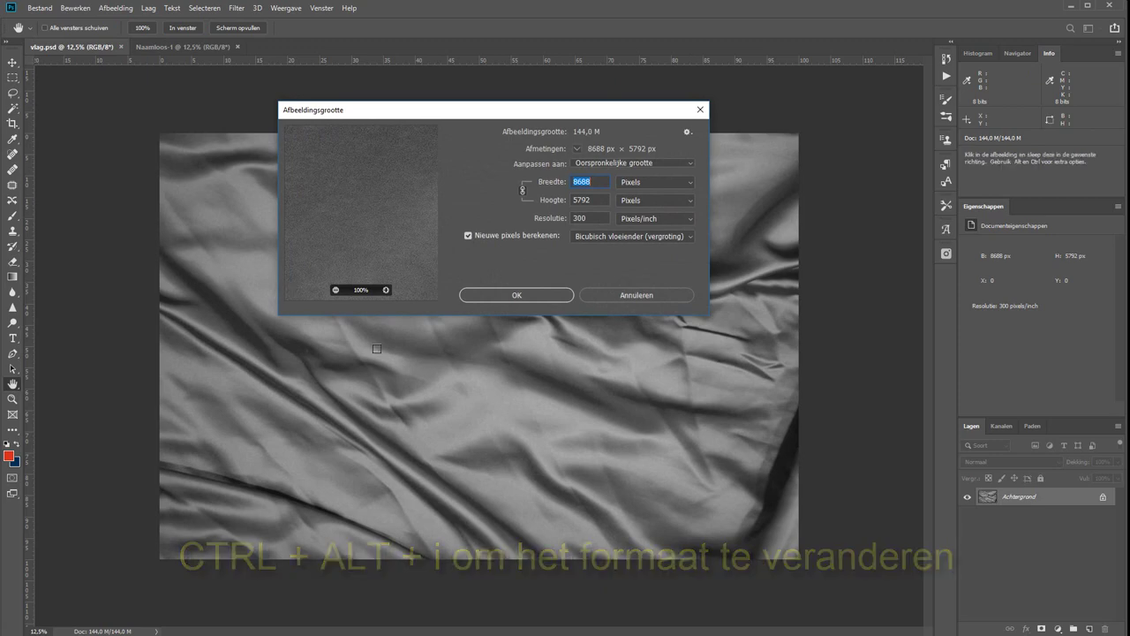
left_click(653, 295)
left_click(142, 49)
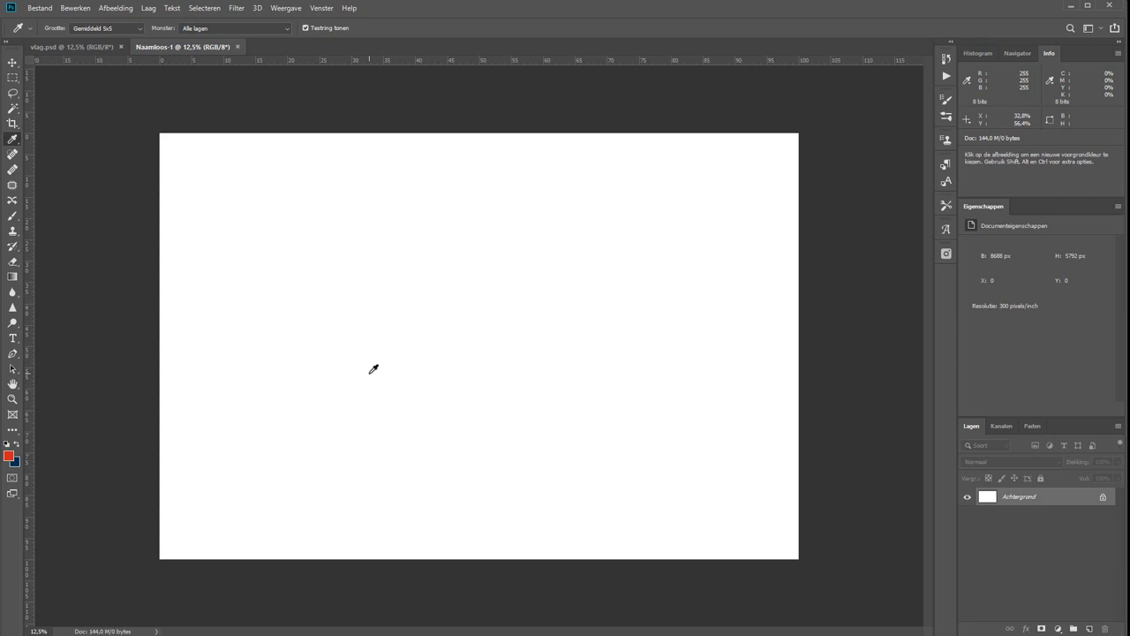
- Set the Rectangular Marquee to a fixed 9:2 ratio and add new layer Laag 1
key("m")
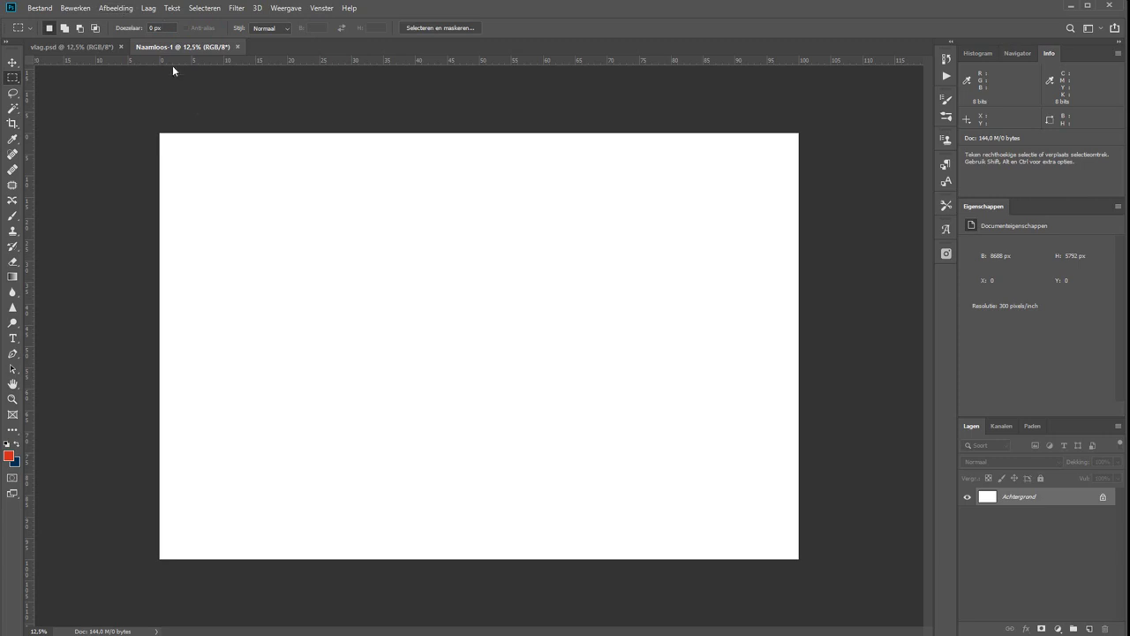
left_click(270, 28)
left_click(265, 48)
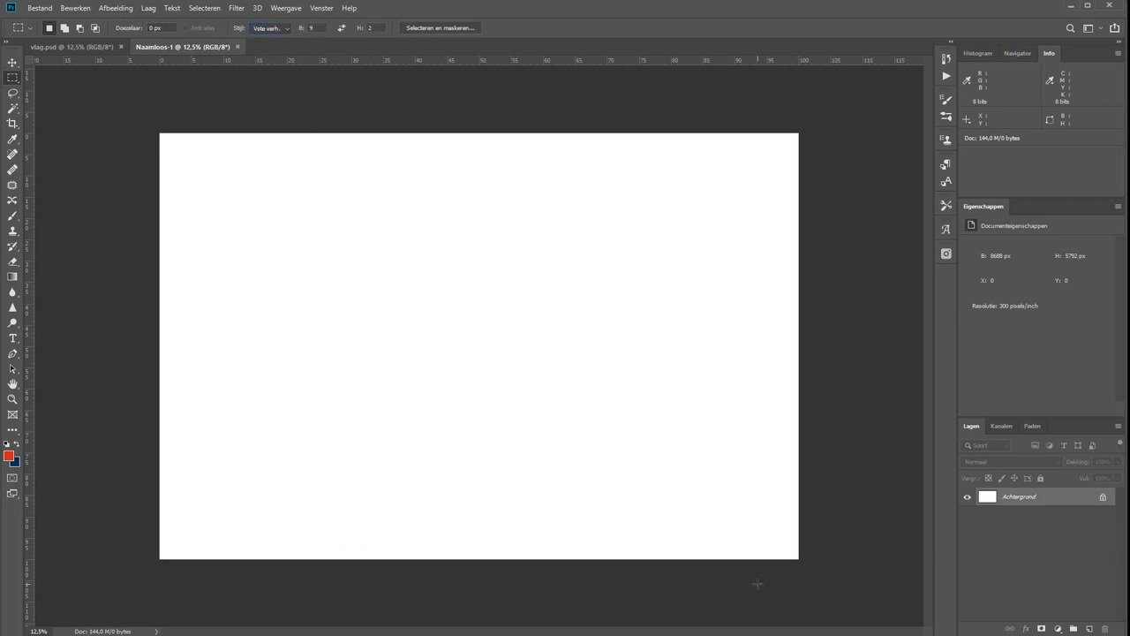
key("ctrl+shift+n")
key("Return")
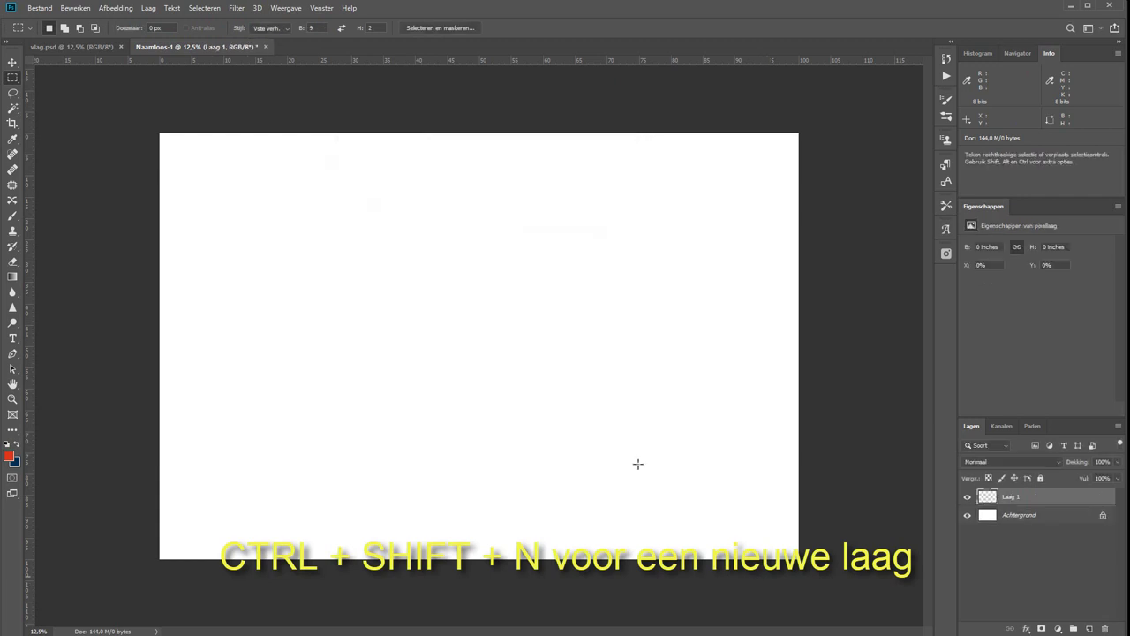
- Fill the top band red and bottom band navy, then merge into Achtergrond
left_click_drag(119, 108, 883, 477)
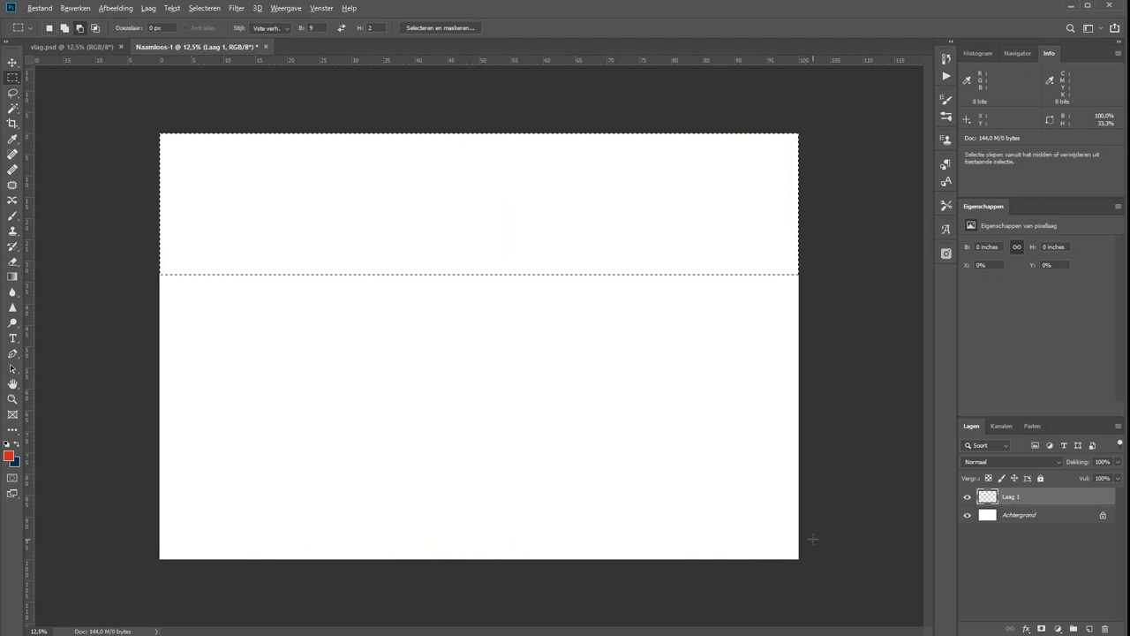
key("alt+BackSpace")
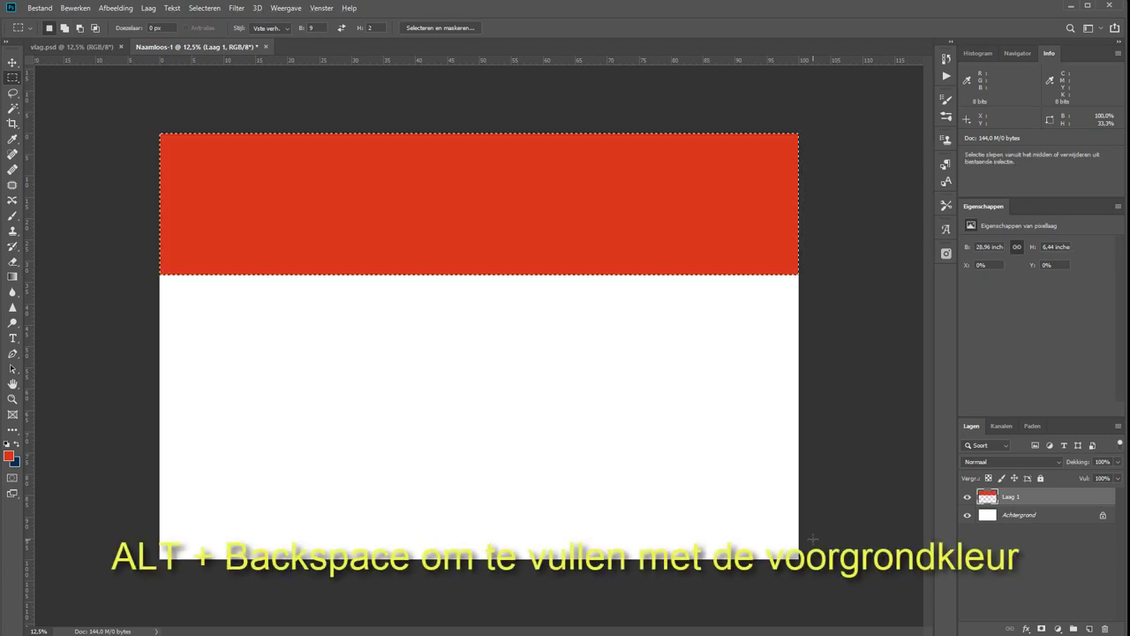
key("ctrl+d")
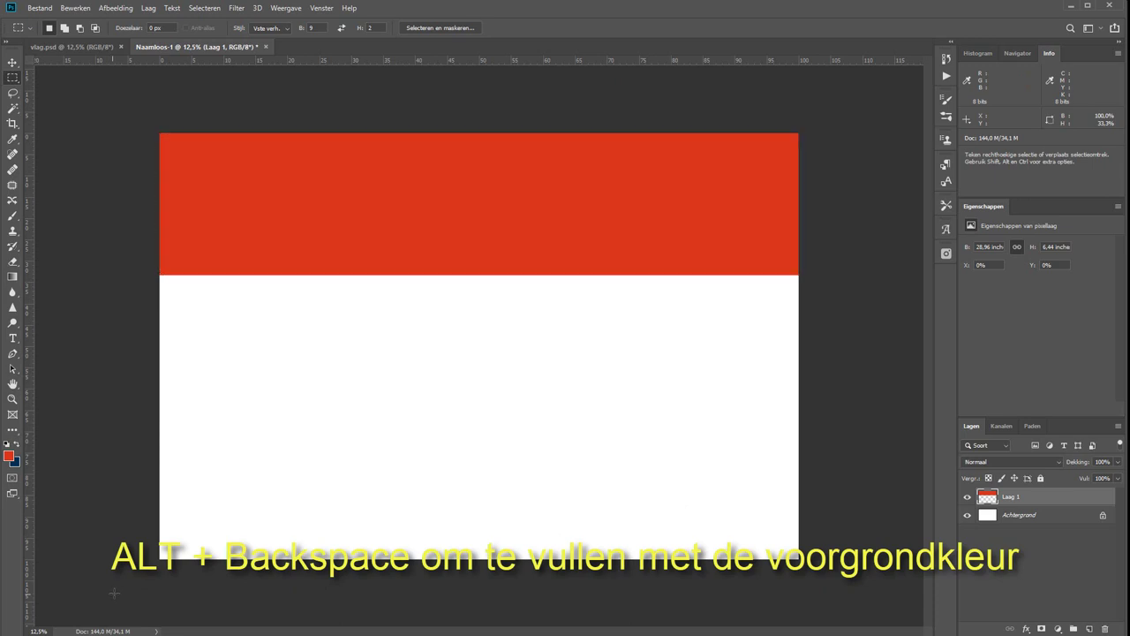
left_click_drag(113, 592, 805, 535)
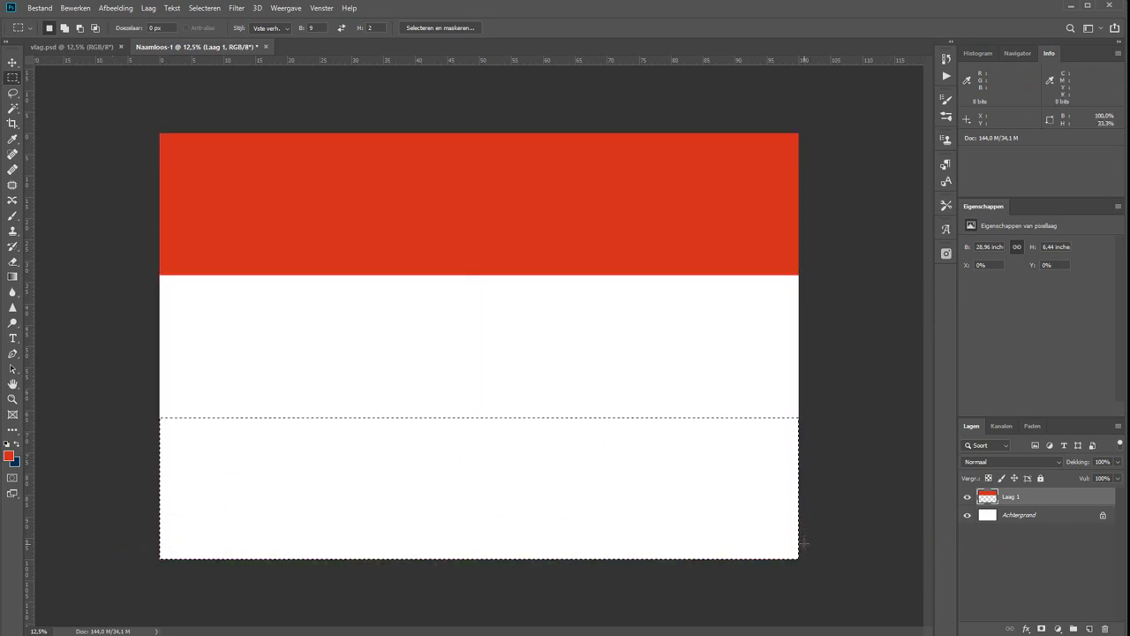
key("ctrl+BackSpace")
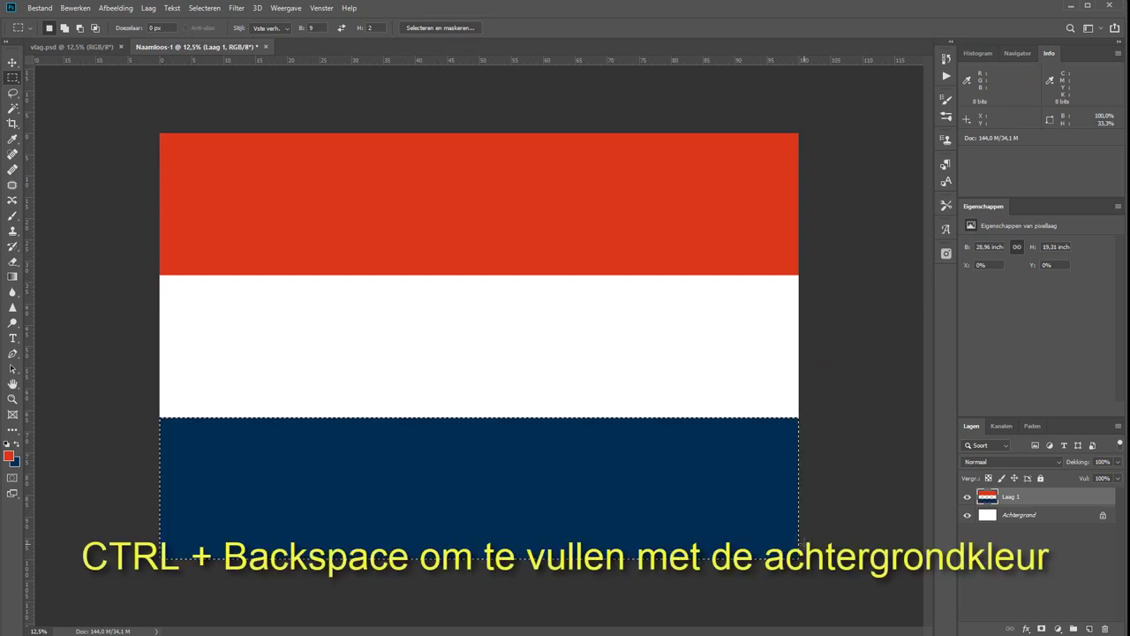
key("ctrl+d")
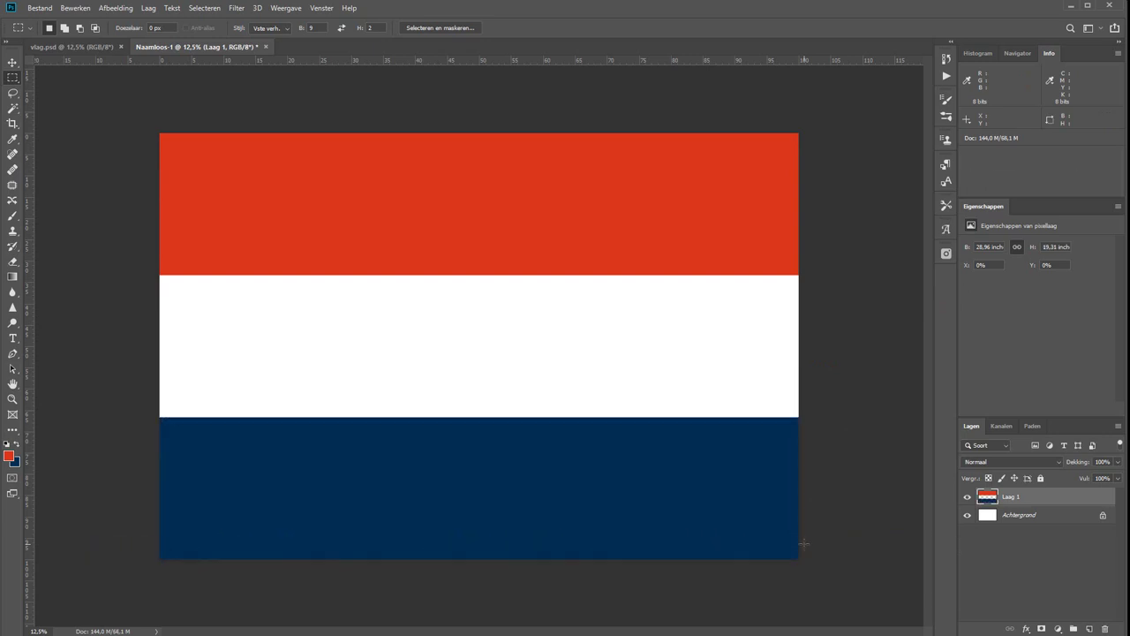
key("ctrl+shift+e")
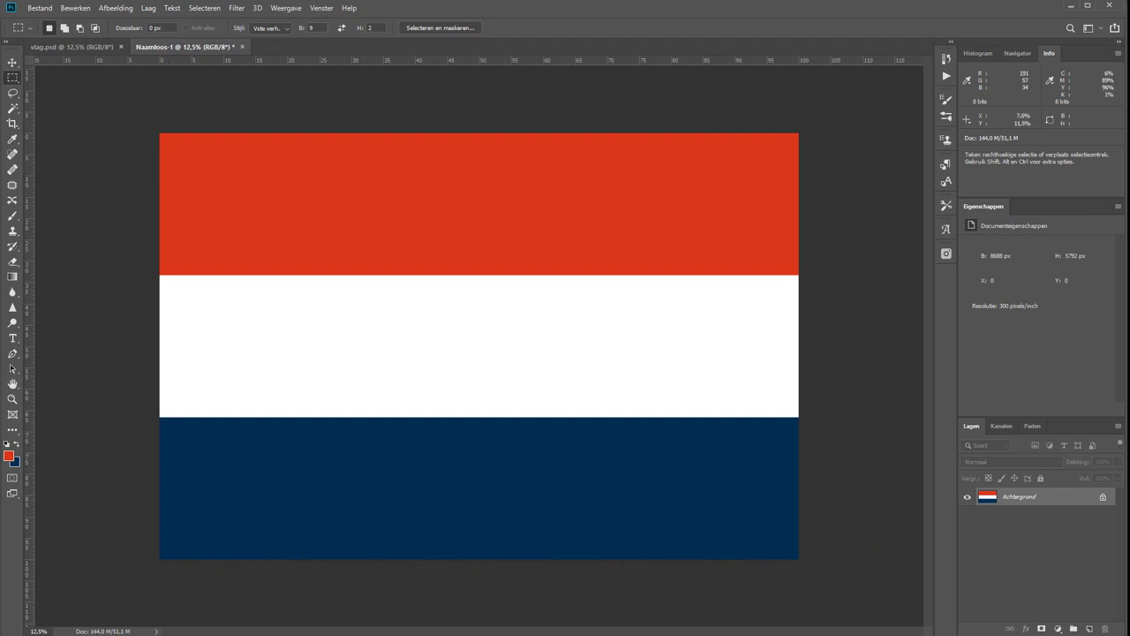
- Apply Displace with horizontal and vertical scale 20, using vlag.psd as the displacement map
left_click(70, 45)
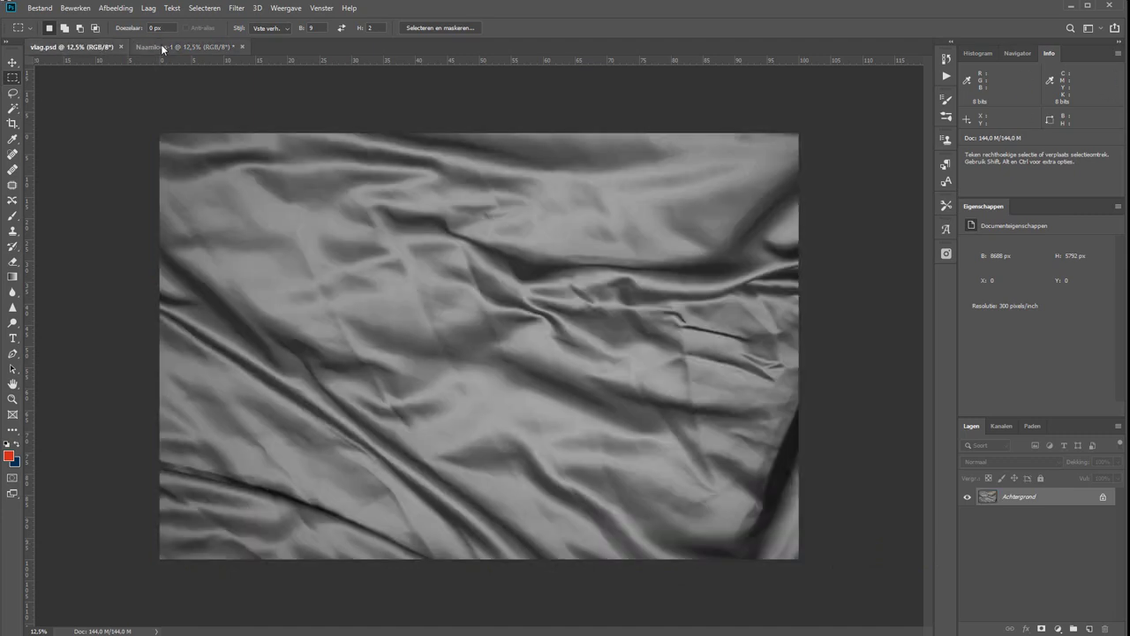
left_click(161, 47)
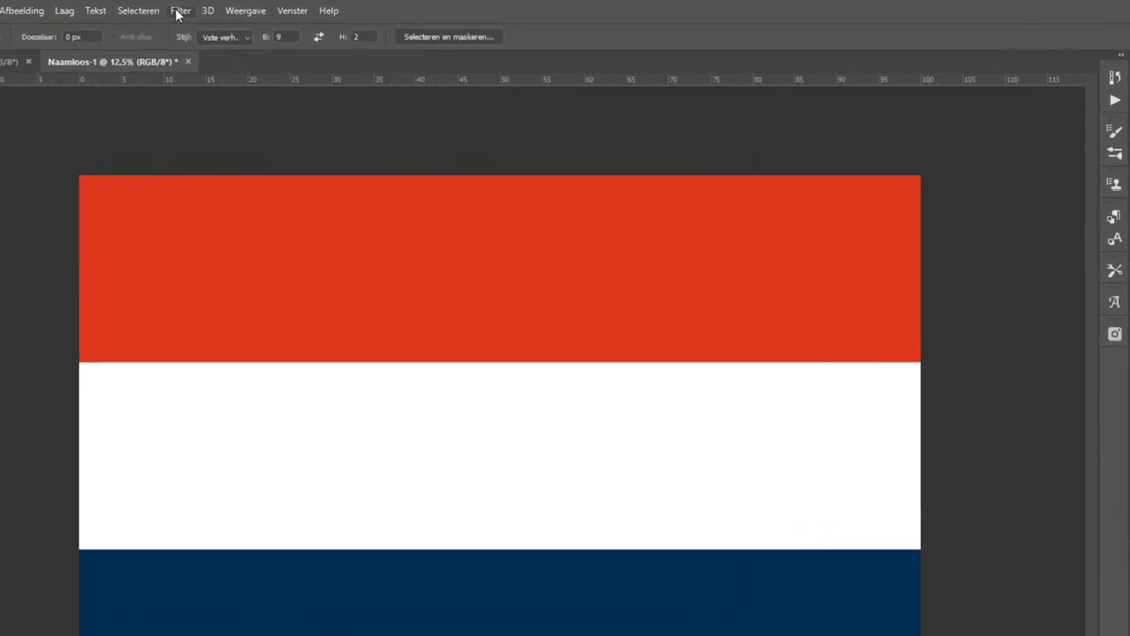
left_click(236, 8)
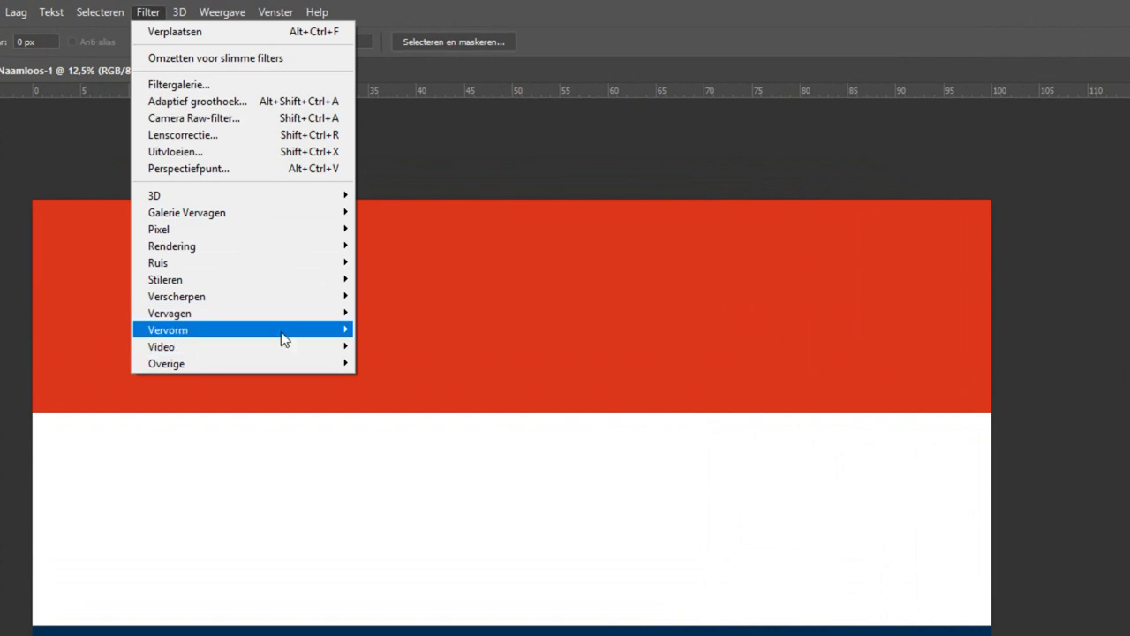
mouse_move(168, 330)
left_click(406, 447)
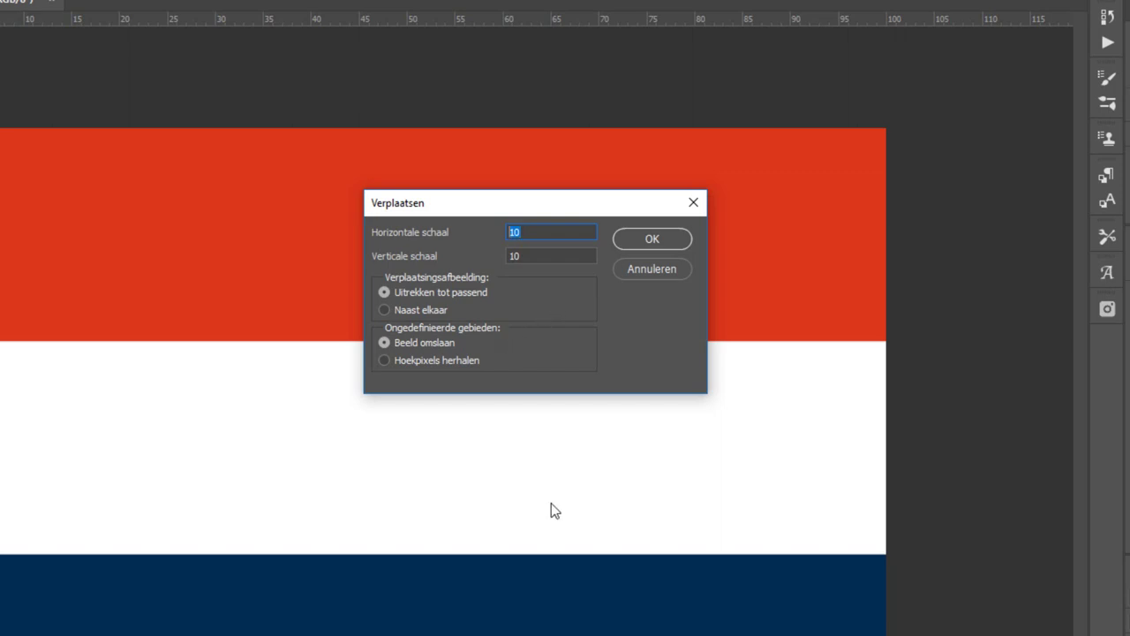
type("20")
double_click(516, 256)
type("20")
left_click(643, 240)
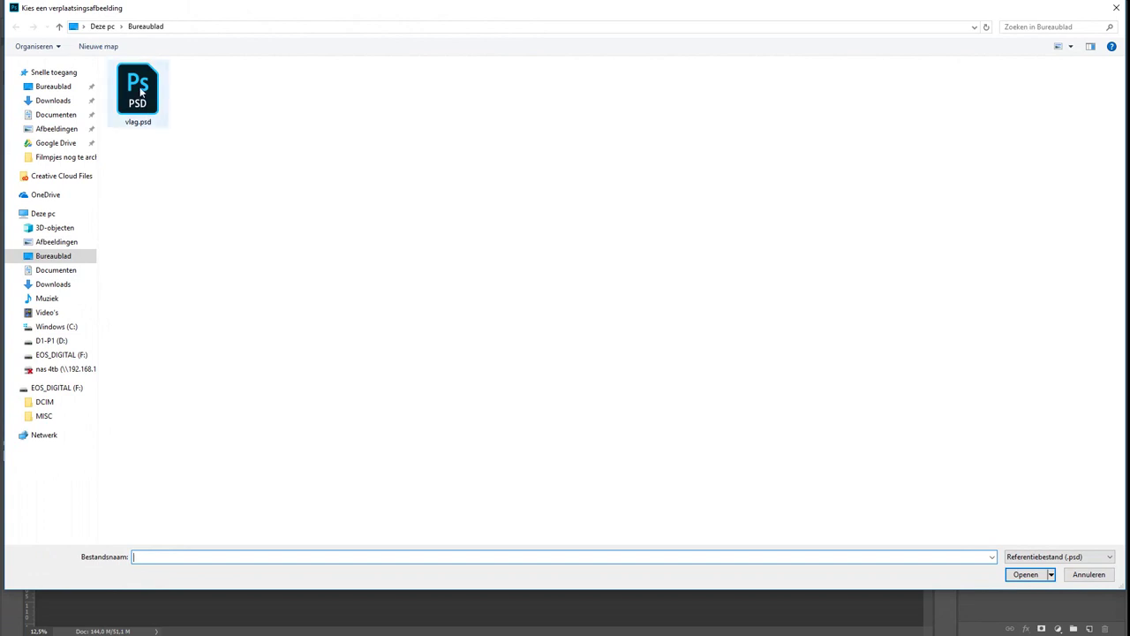
mouse_move(137, 88)
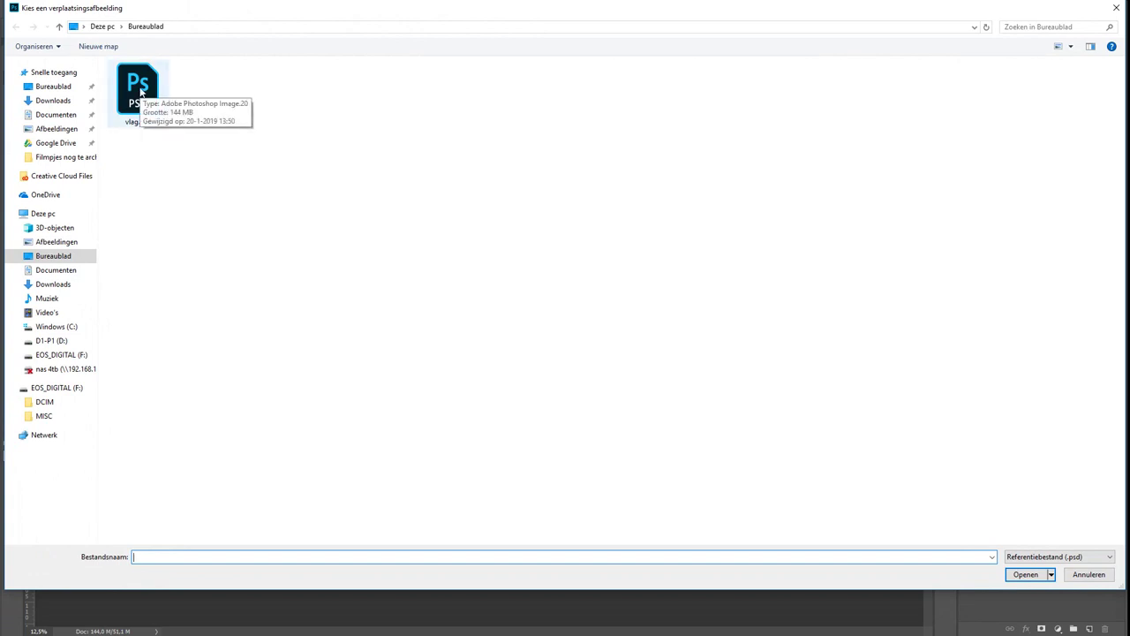
double_click(140, 91)
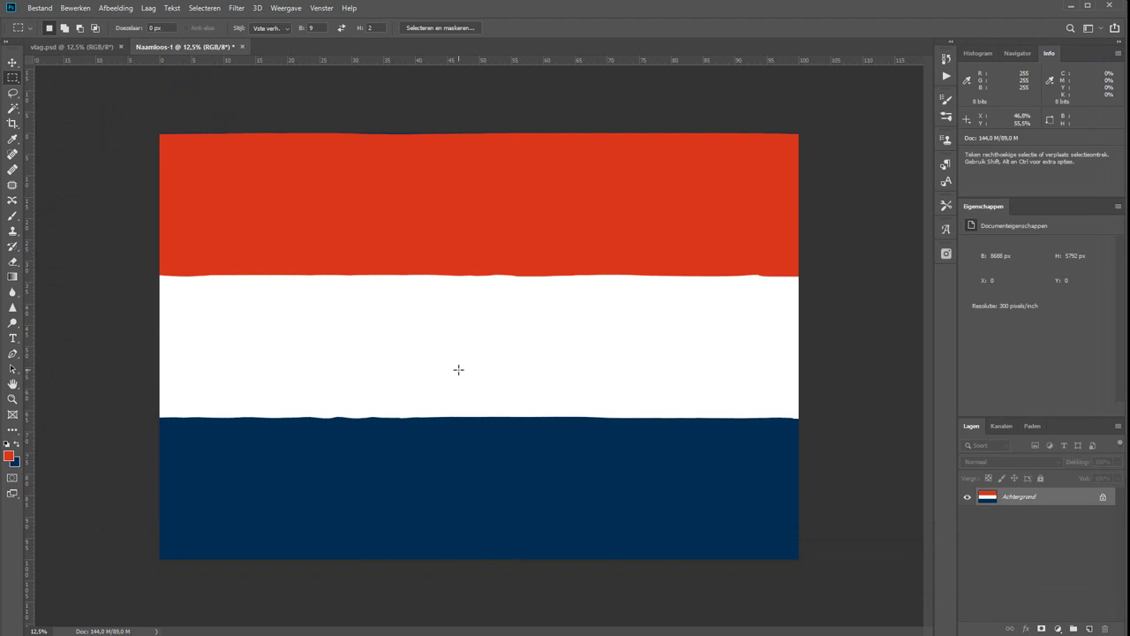
- Zoom in to inspect the rough red/white stripe edge, then switch to vlag.psd
key("z")
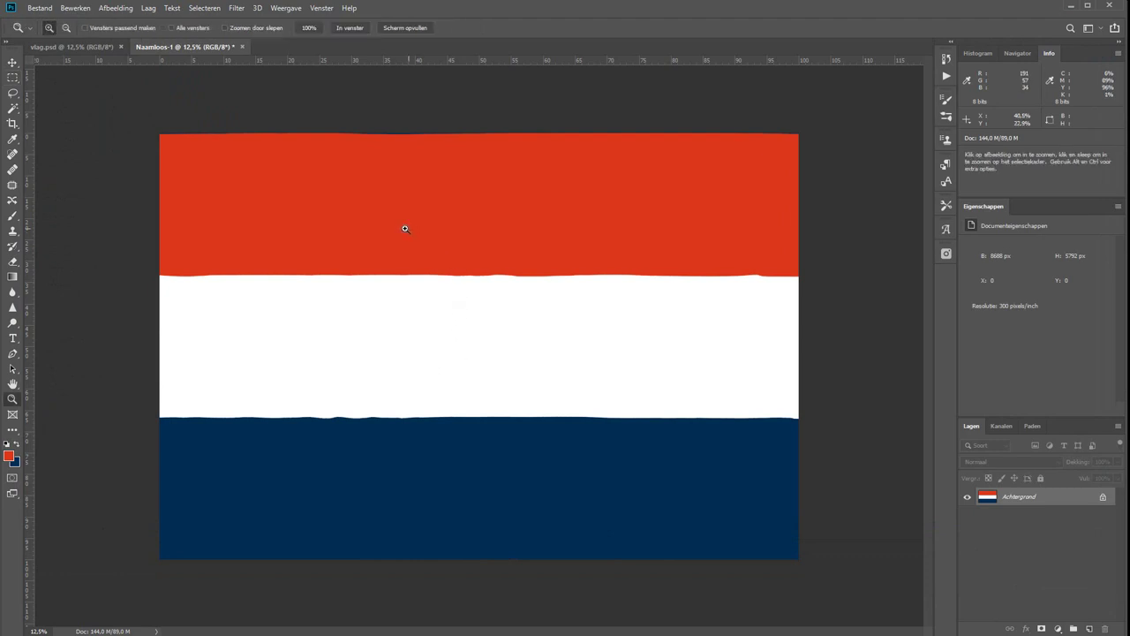
left_click_drag(395, 238, 575, 318)
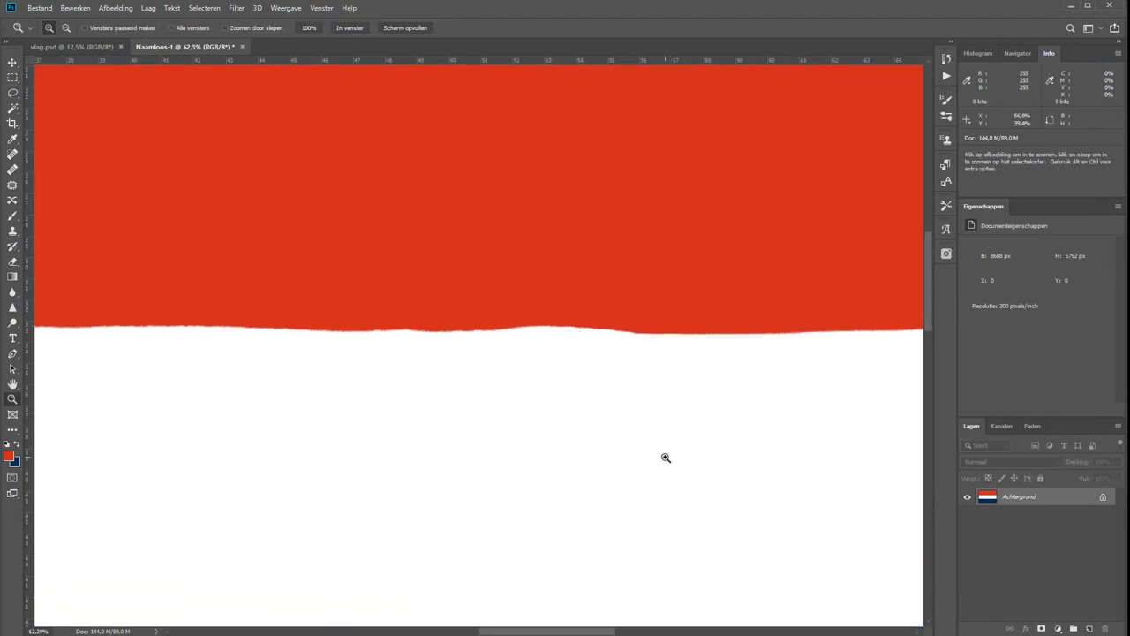
left_click_drag(263, 282, 506, 380)
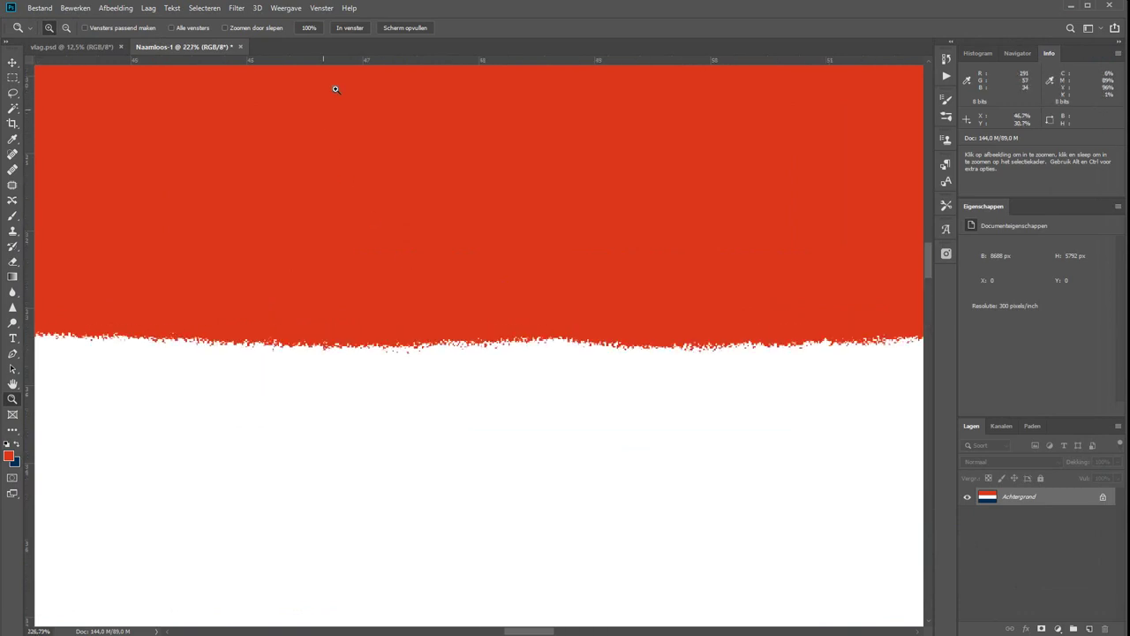
left_click(356, 27)
key("ctrl+Tab")
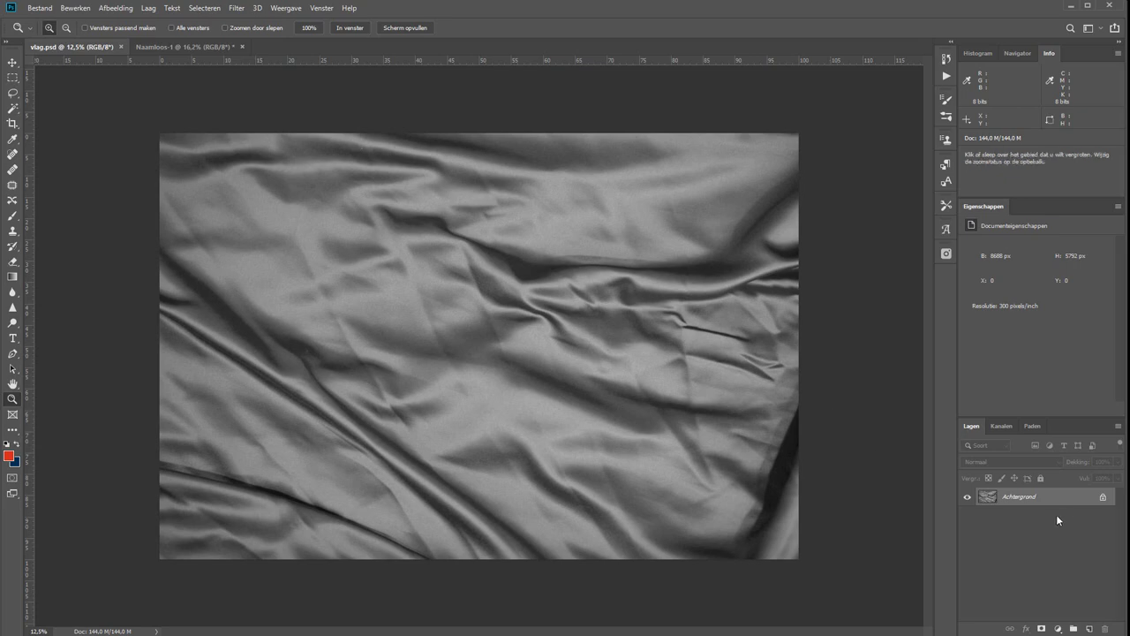
- Copy the vlag.psd fabric layer into the flag document and align it to fill the canvas
mouse_move(990, 503)
left_mouse_down()
mouse_move(212, 33)
mouse_move(177, 45)
left_mouse_up()
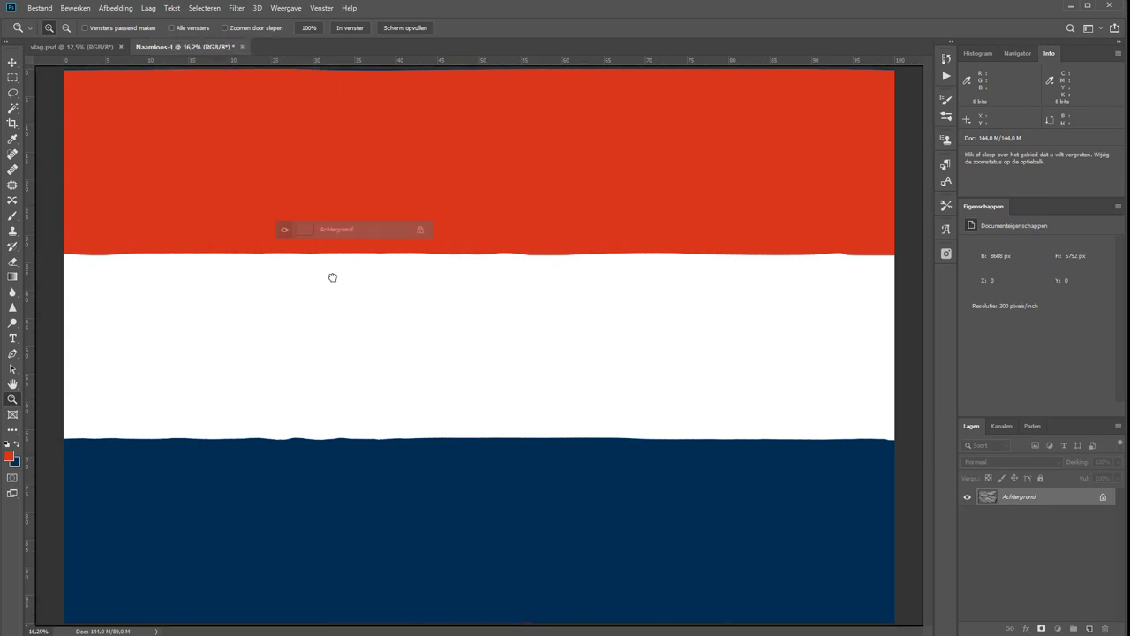
left_click_drag(177, 46, 446, 358)
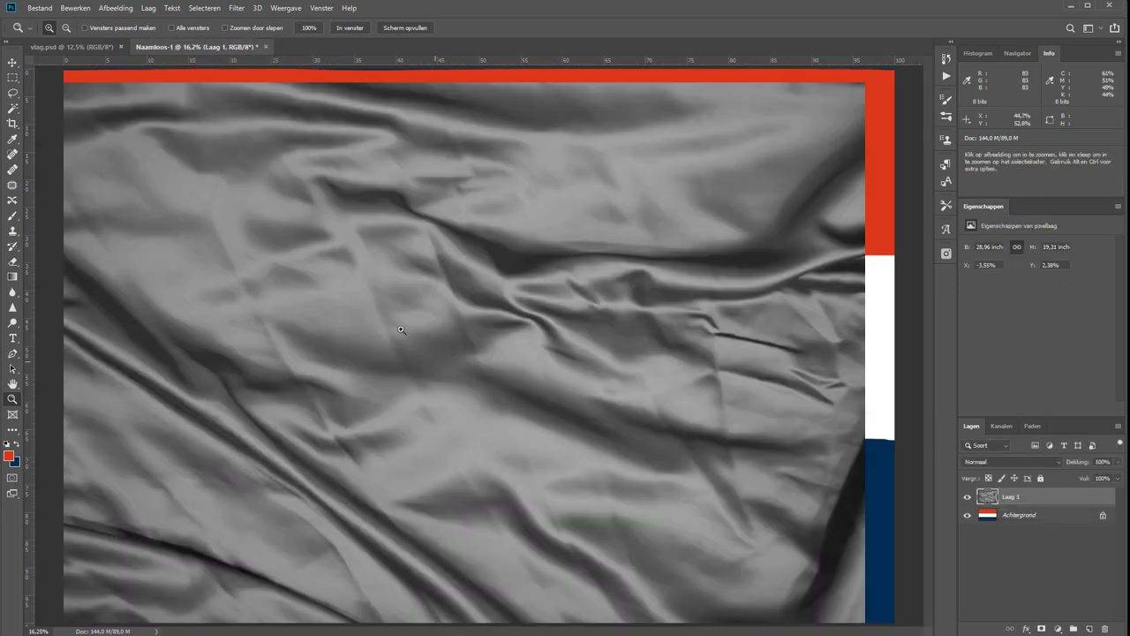
left_click(12, 61)
left_click_drag(386, 399, 398, 310)
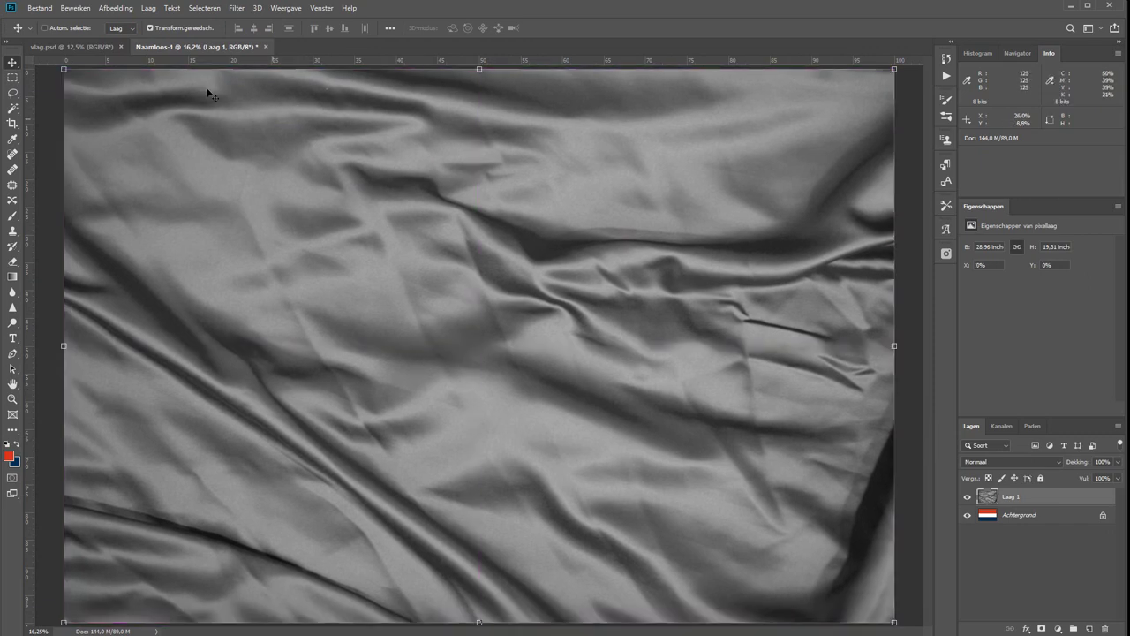
- Toggle the fabric layer Laag 1's visibility to compare, then select it
left_click(1034, 553)
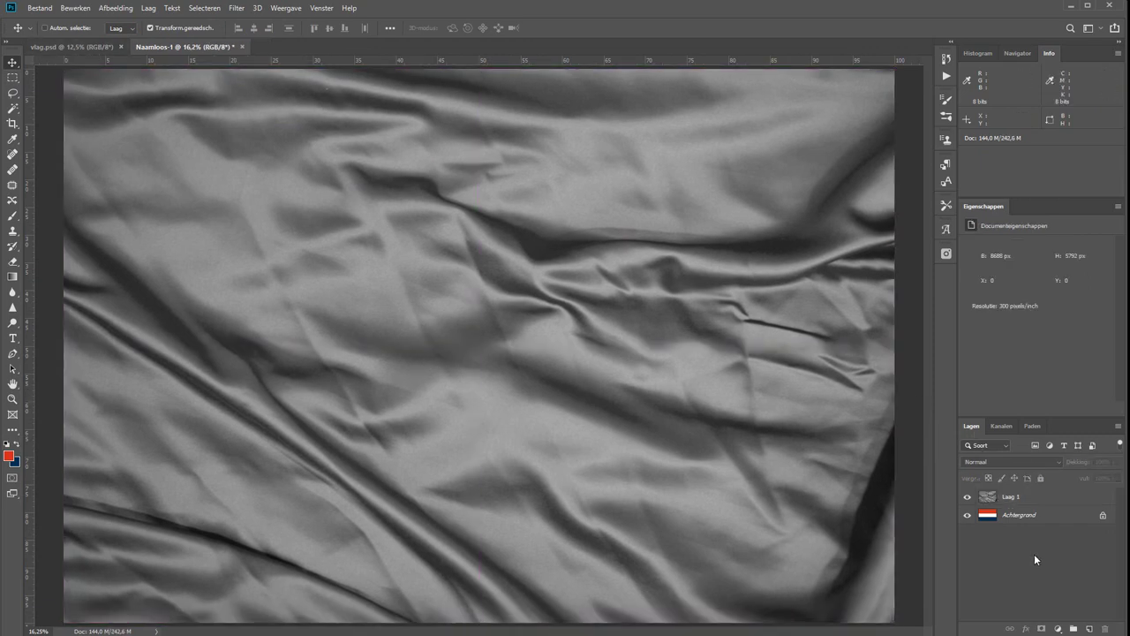
left_click(968, 498)
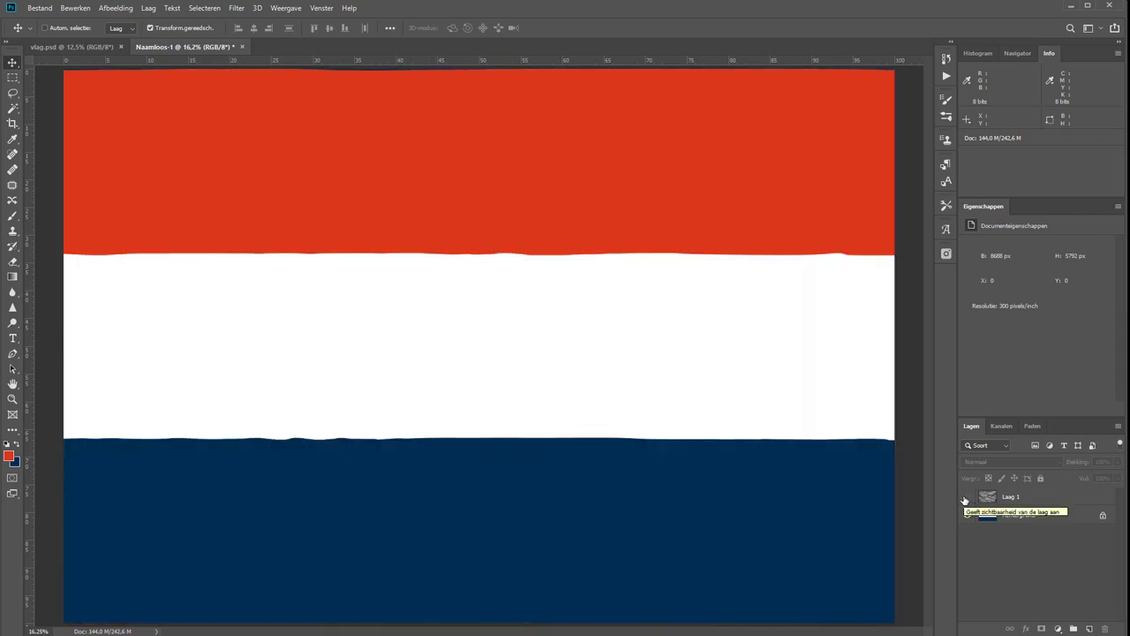
left_click(966, 498)
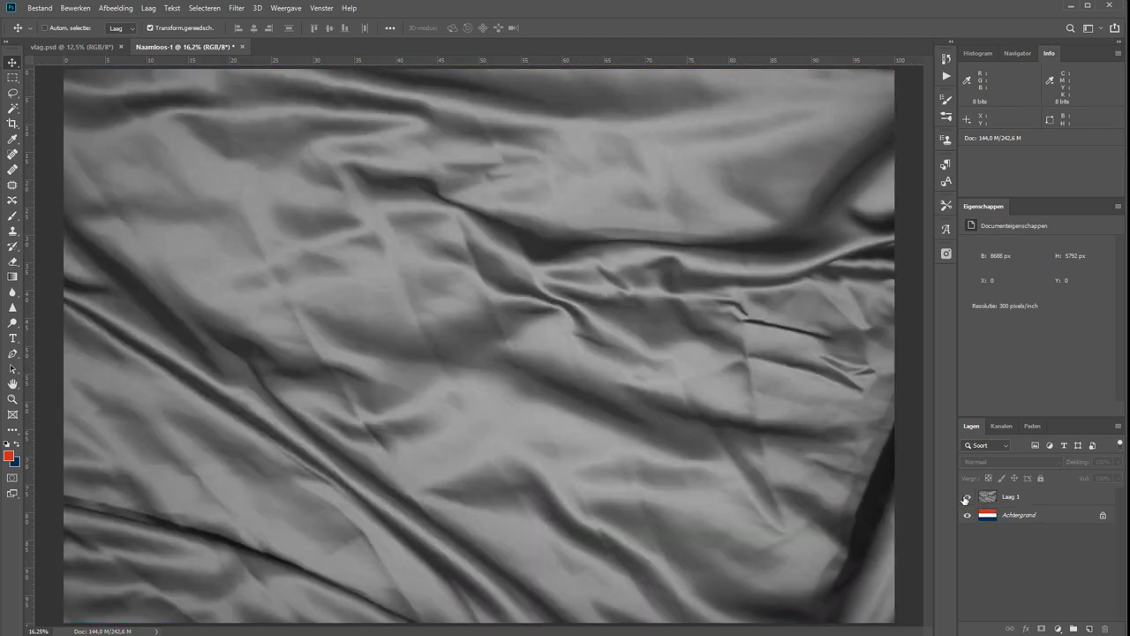
left_click(1025, 503)
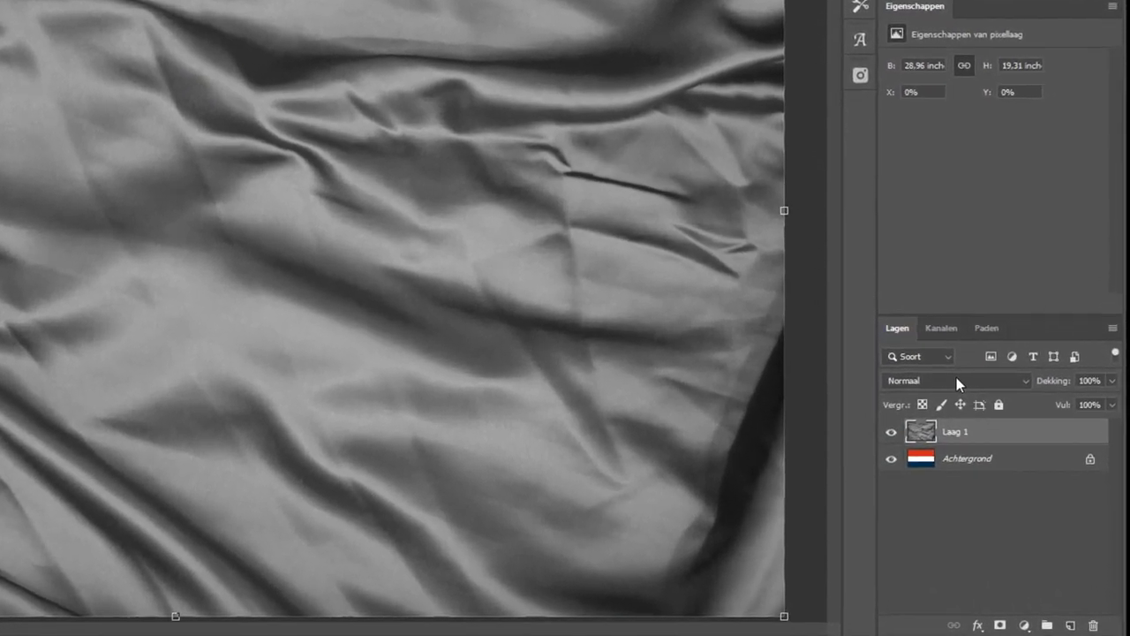
- Set Laag 1's blend mode to Fel licht (Hard Light), comparing alternatives before keeping it
left_click(1015, 463)
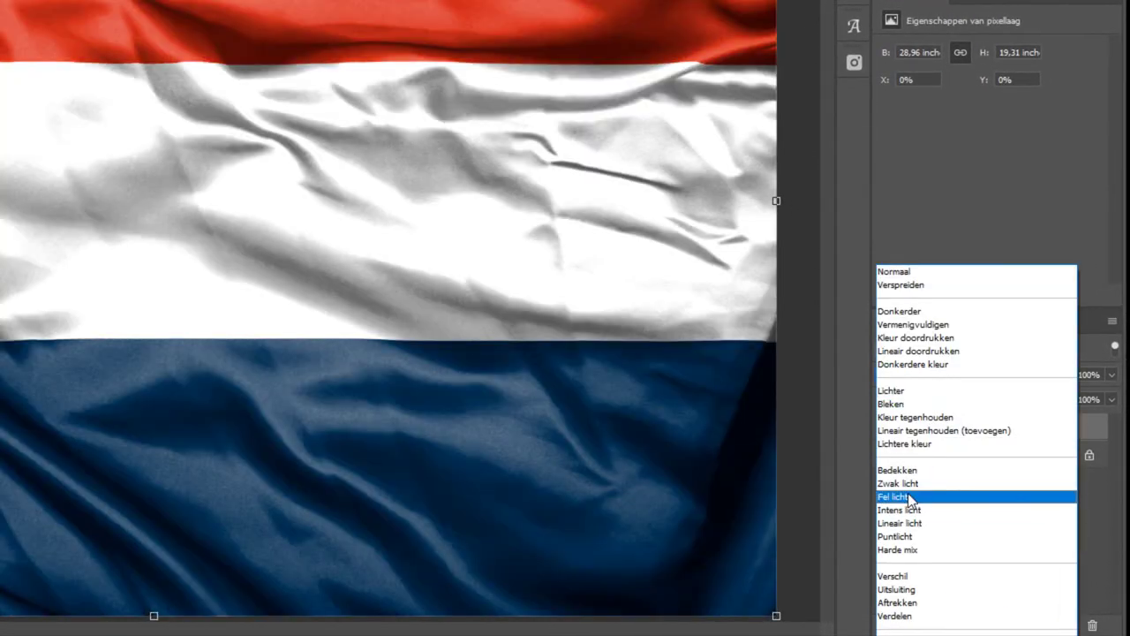
left_click(907, 496)
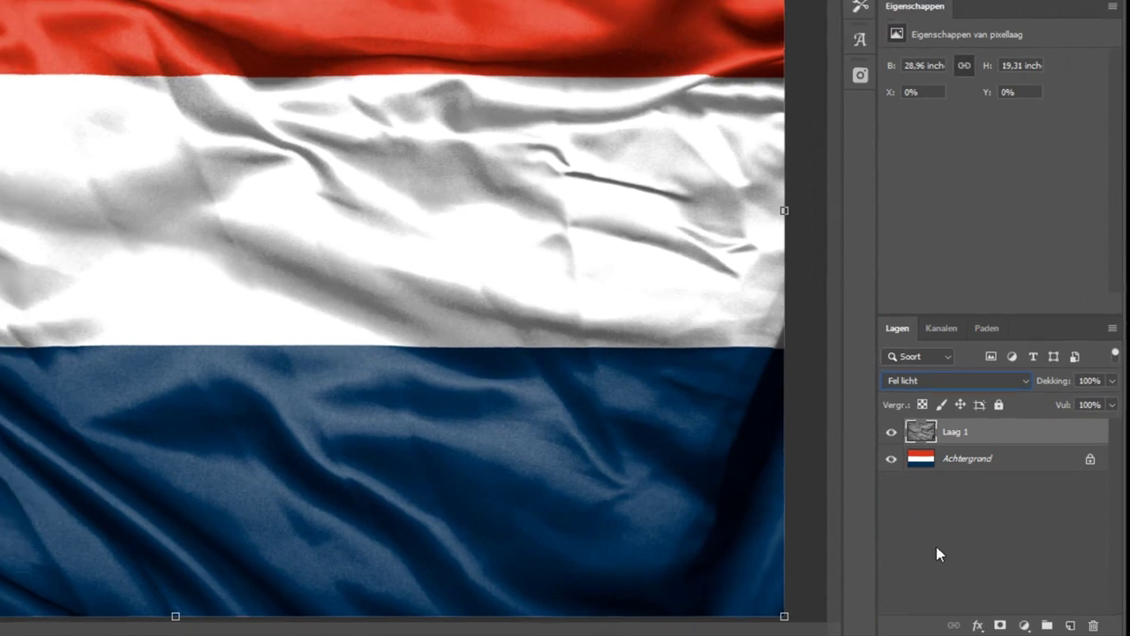
left_click(937, 549)
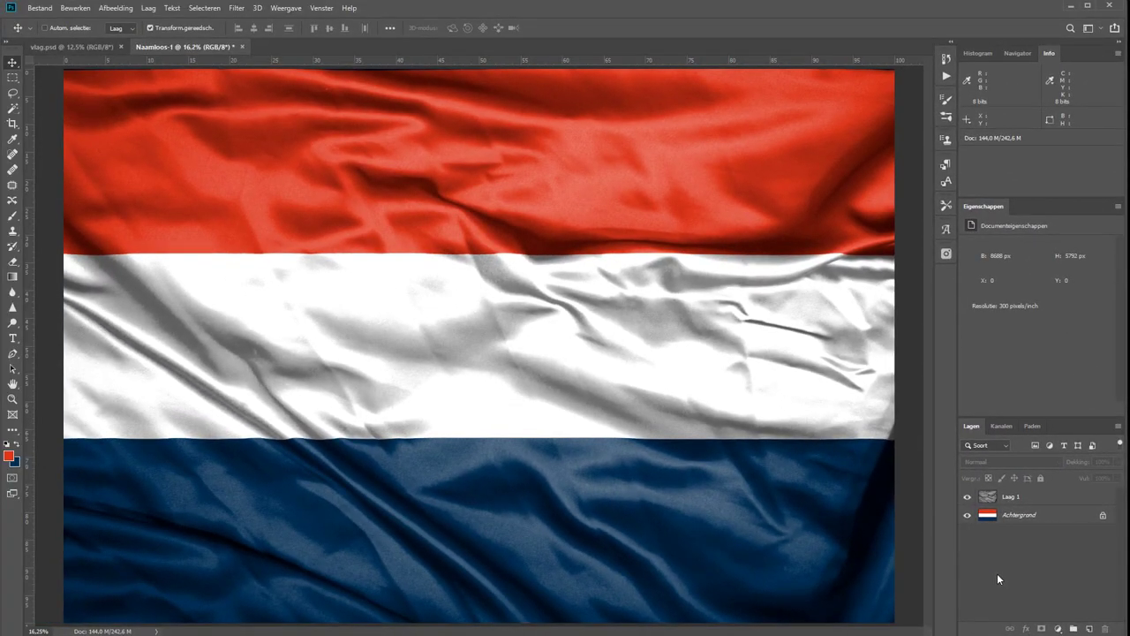
left_click(1026, 498)
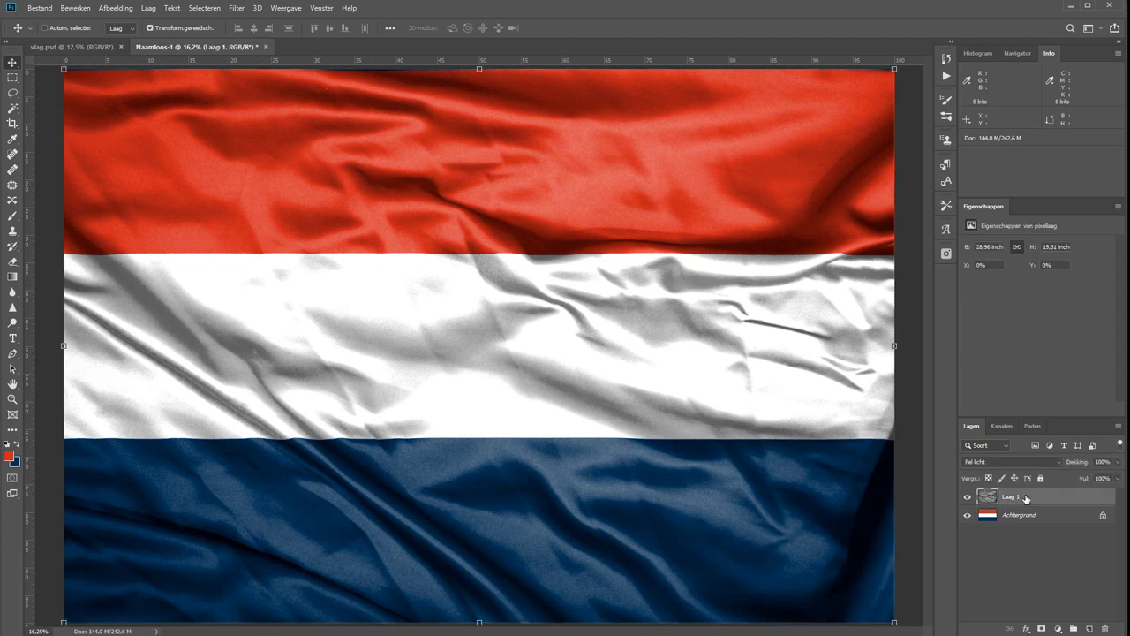
left_click(992, 460)
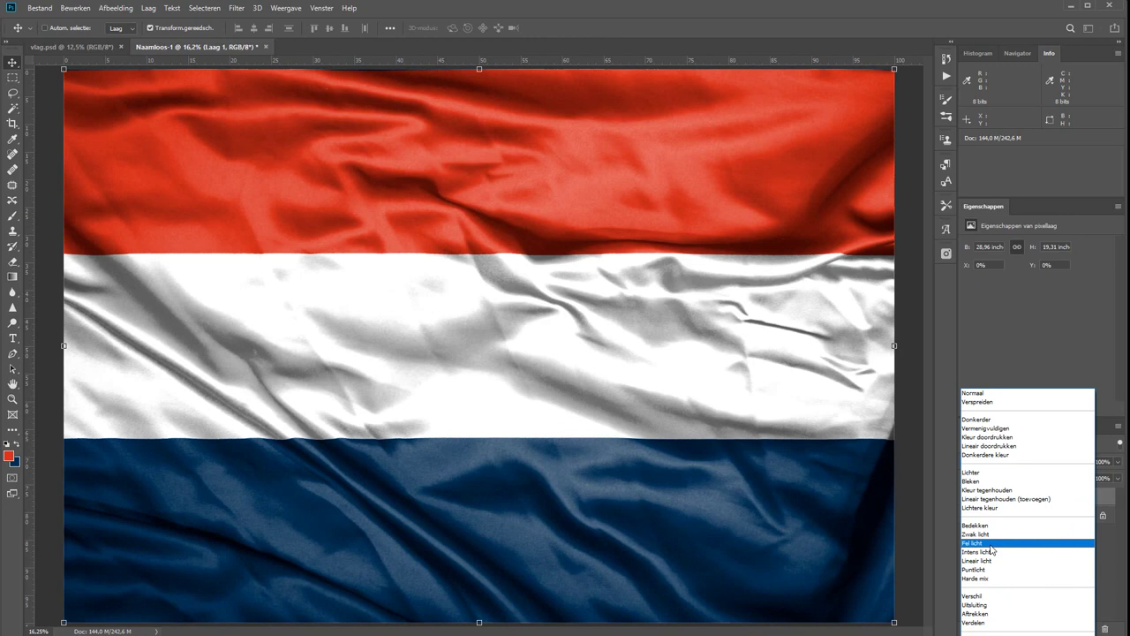
left_click(991, 543)
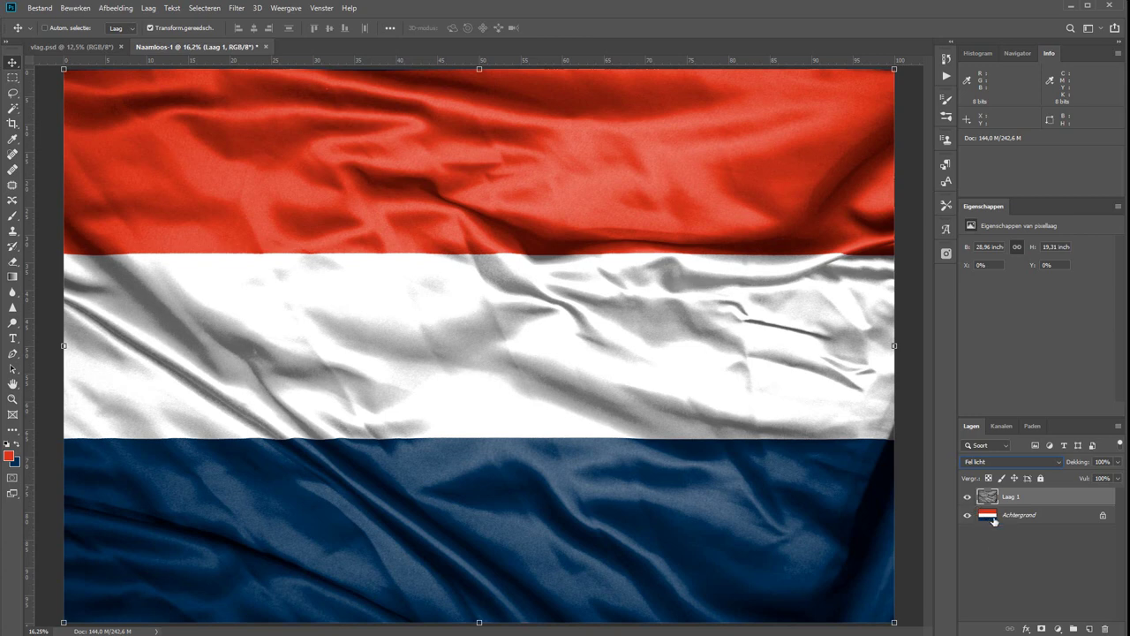
- Select the Achtergrond layer and try a Kleurbereik sample of the white stripe, then cancel
left_click(1052, 520)
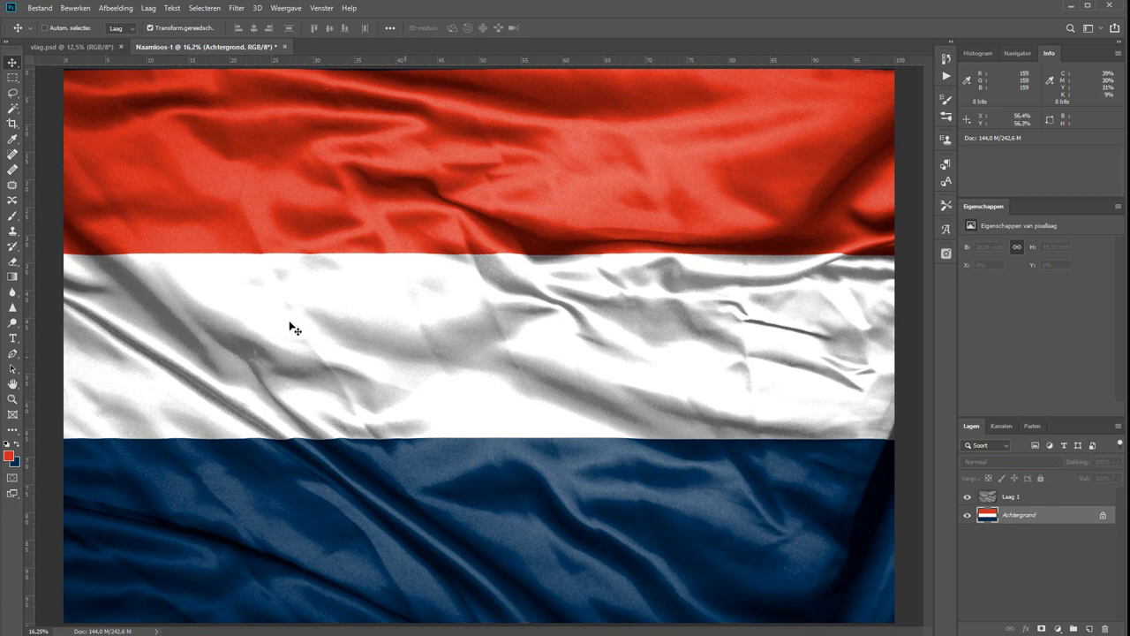
left_click(203, 9)
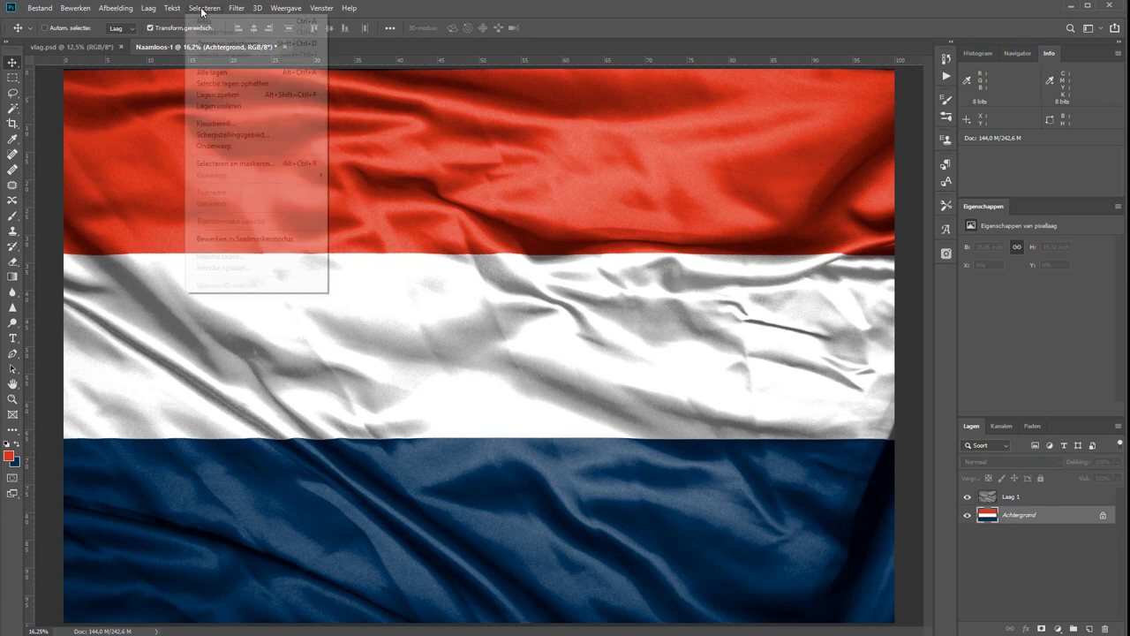
left_click(235, 123)
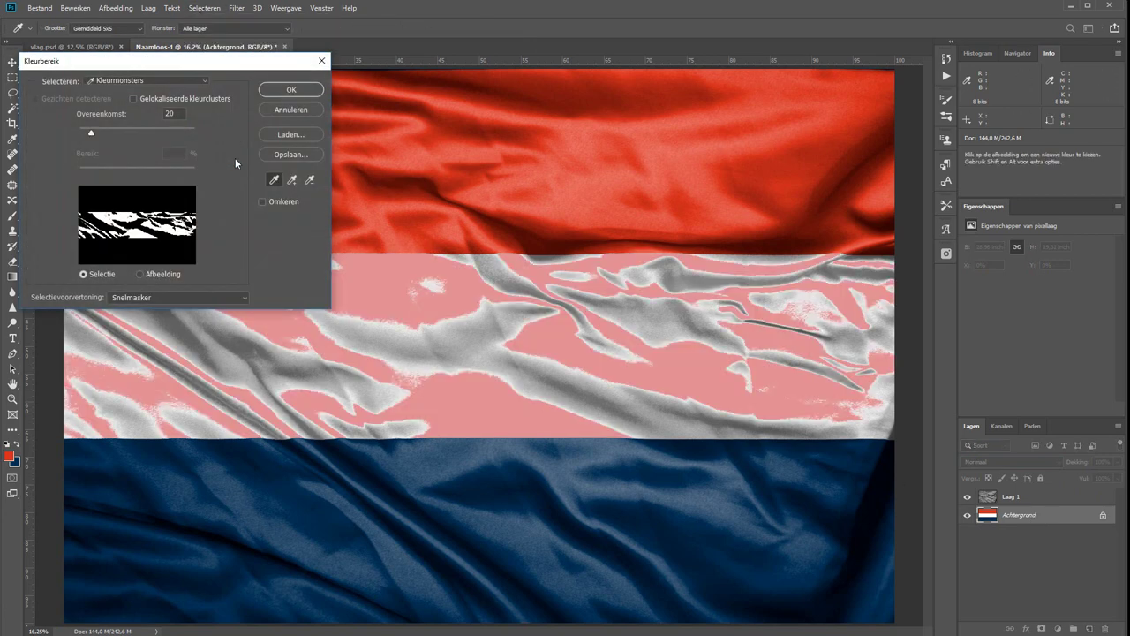
left_click(228, 355)
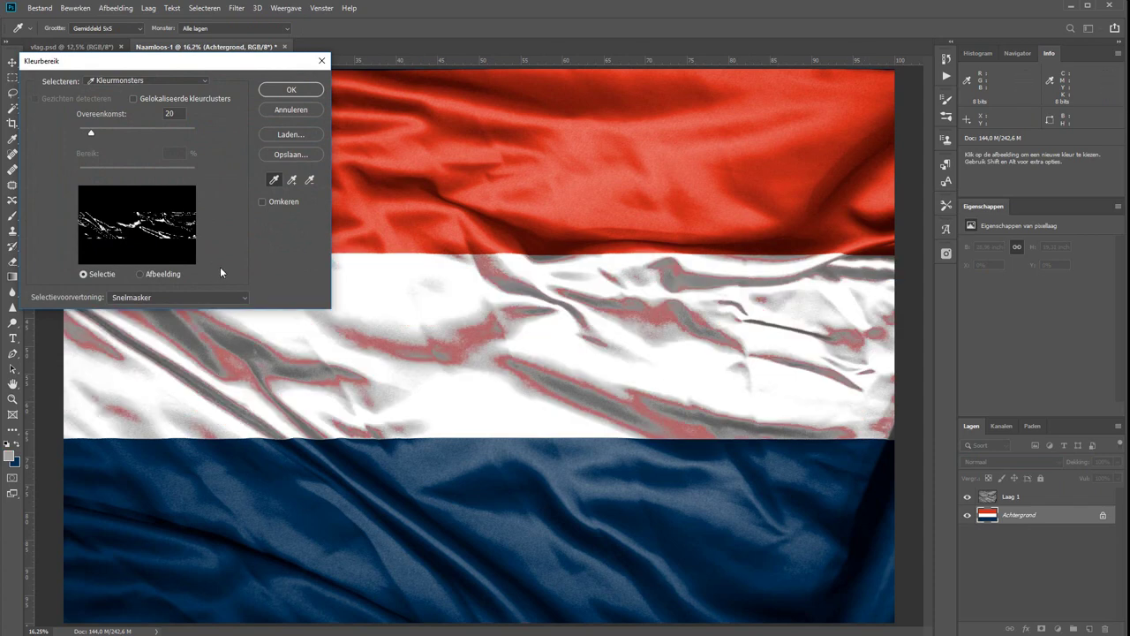
left_click(291, 109)
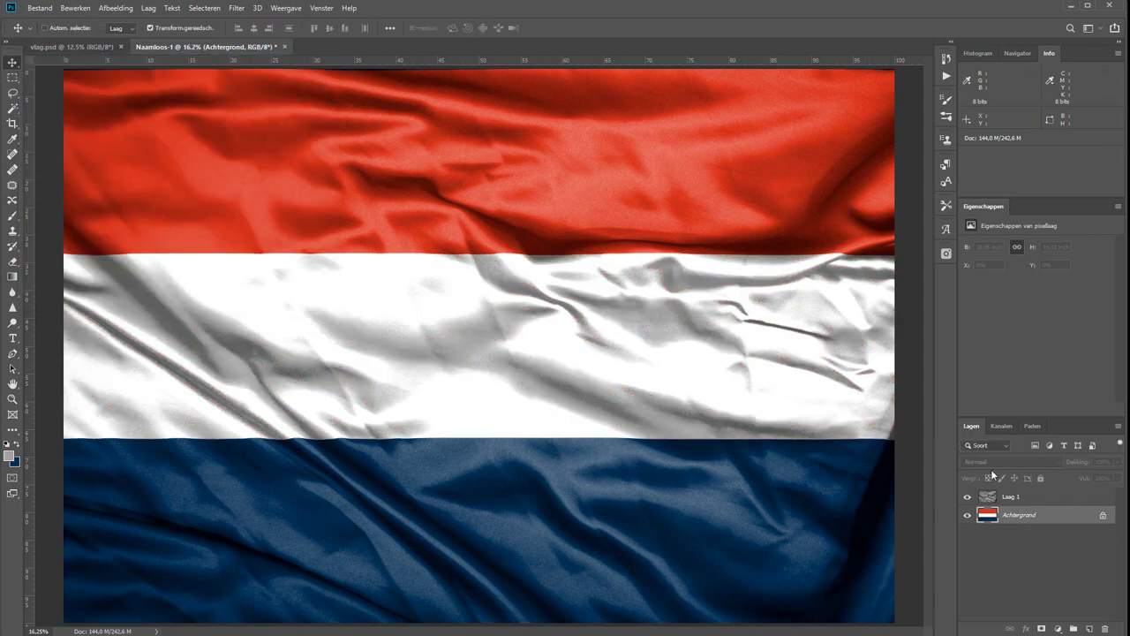
- With Laag 1 hidden, select the white stripe via Kleurbereik, then show and reselect Laag 1
left_click(967, 496)
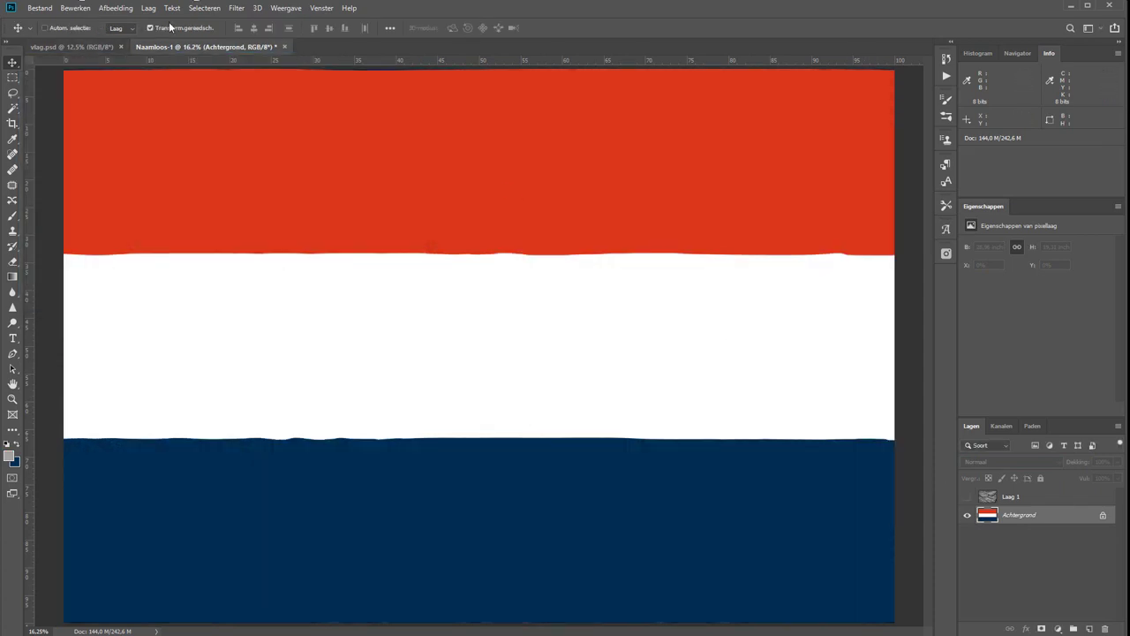
left_click(204, 8)
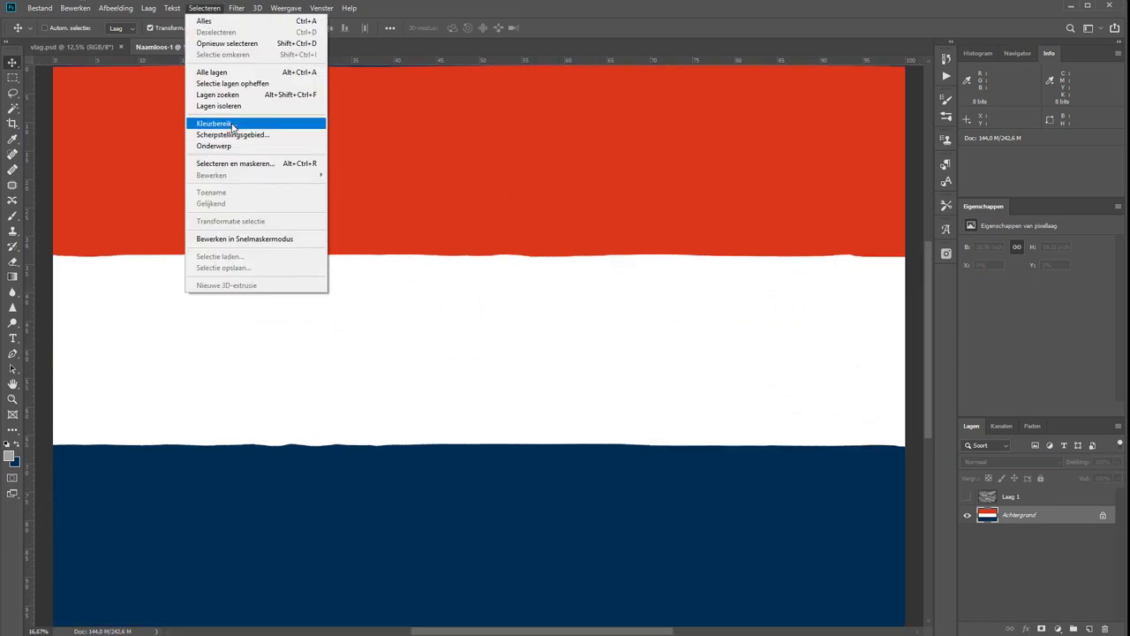
left_click(232, 124)
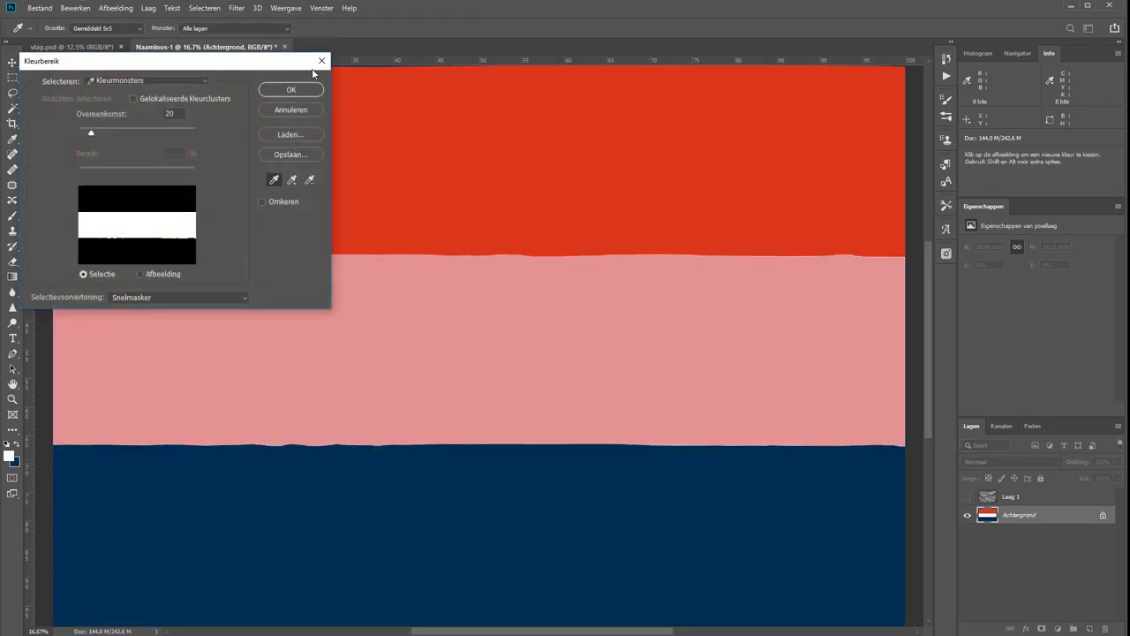
left_click(287, 93)
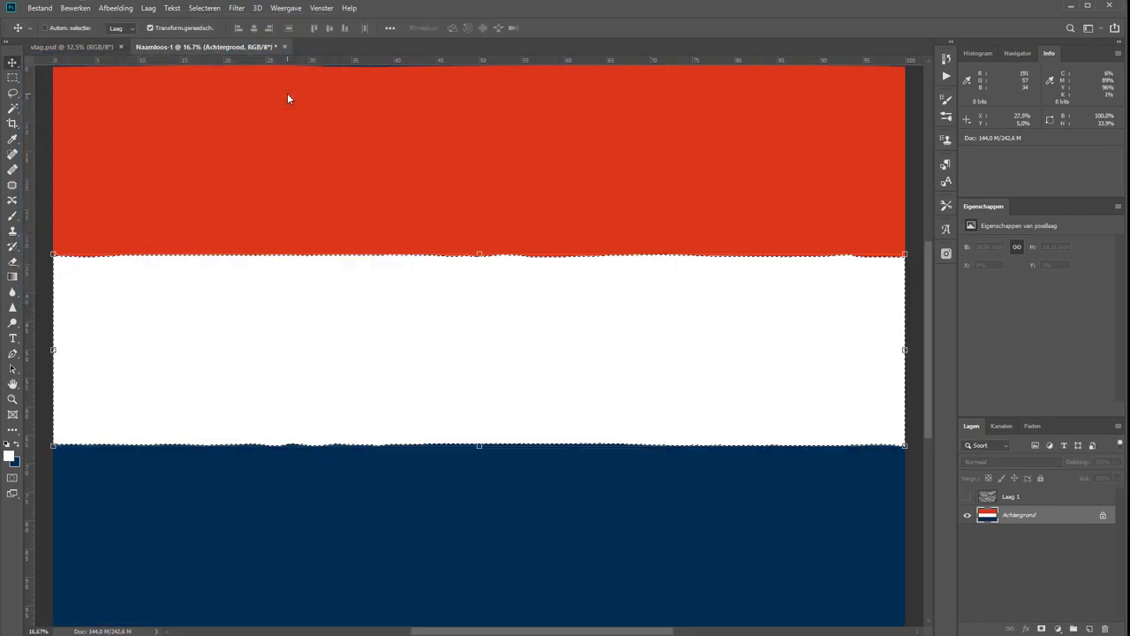
left_click(966, 498)
left_click(1038, 499)
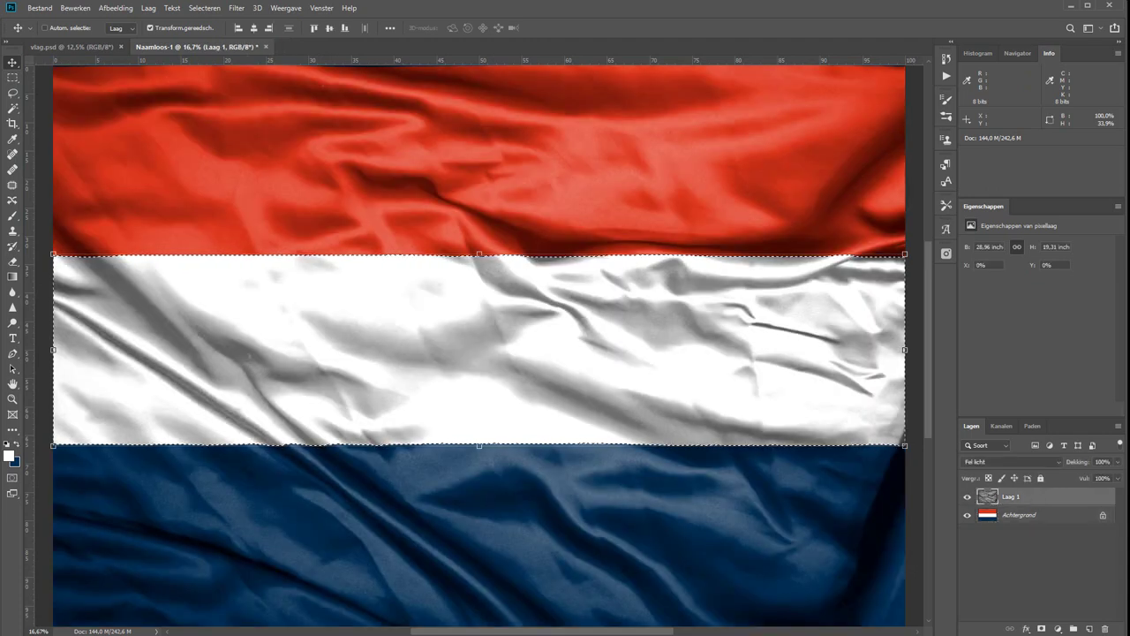
- Mask Laag 1 to the white stripe, duplicate it, and invert the copy's mask
left_click(1041, 628)
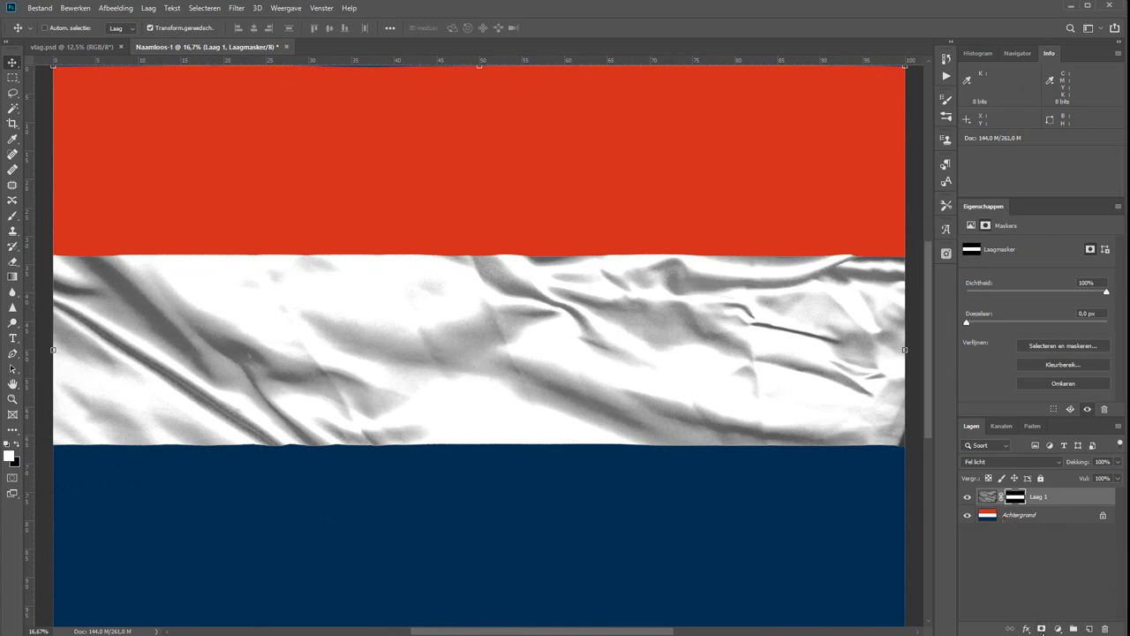
left_click(988, 496)
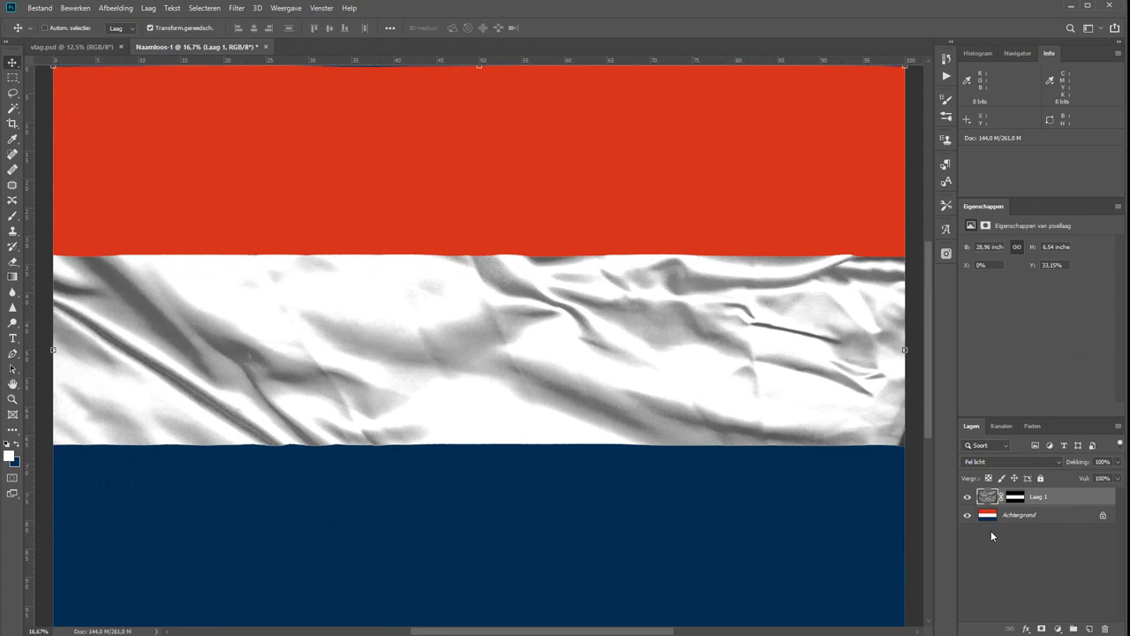
key("ctrl+j")
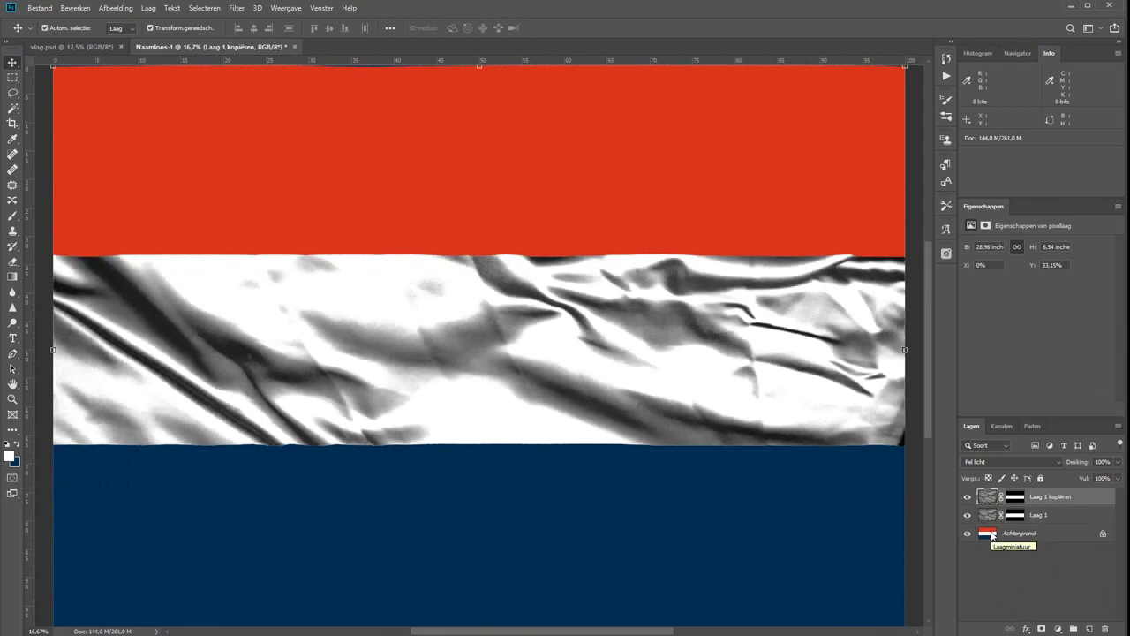
left_click(1017, 497)
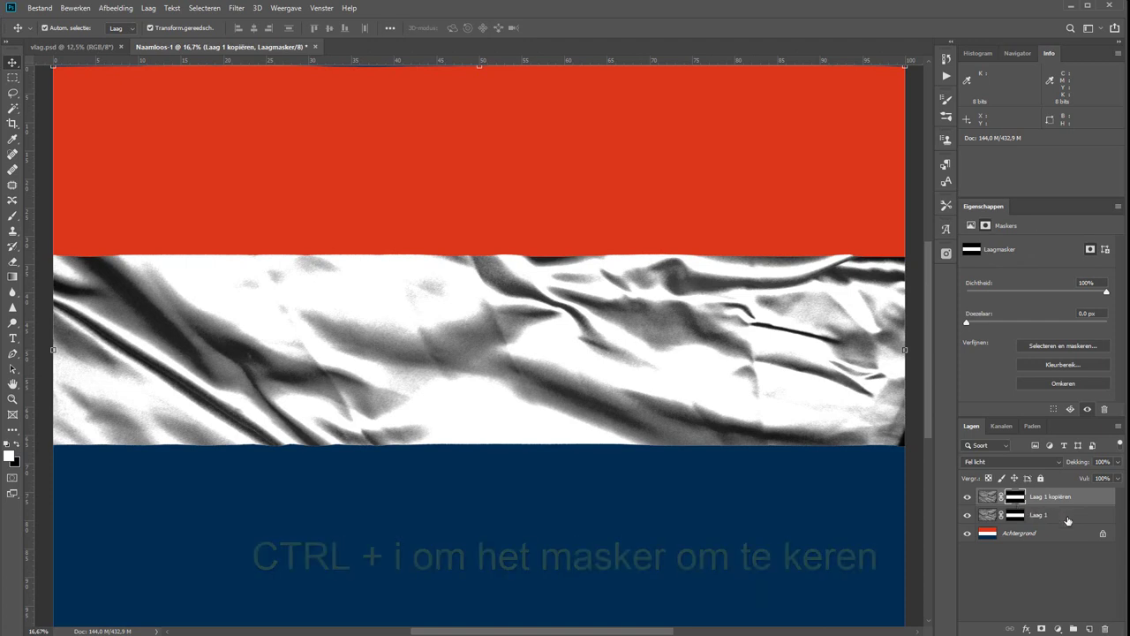
key("ctrl+i")
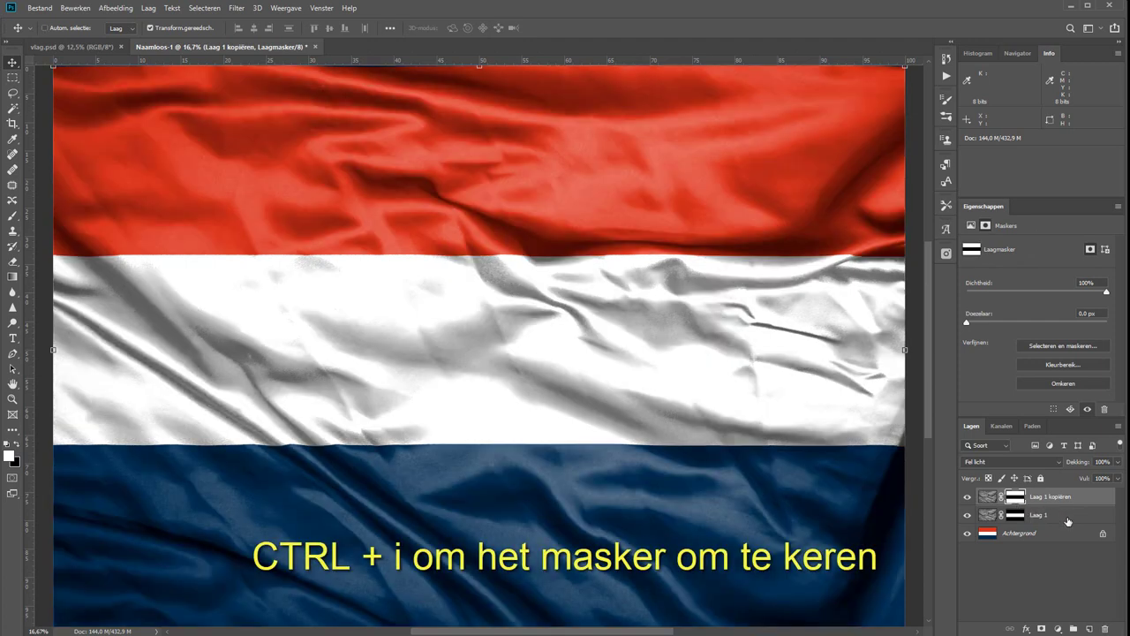
- Set the copy's blend mode to Zwak licht (Soft Light) and Laag 1's opacity to 69%
left_click(966, 498)
left_click(966, 497)
left_click(995, 462)
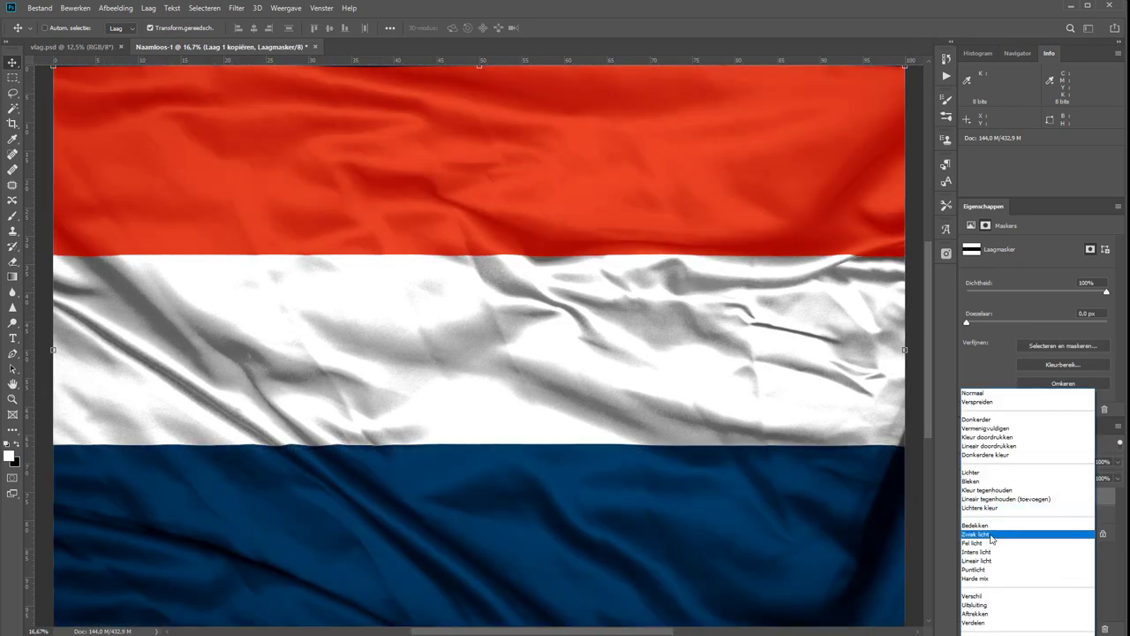
left_click(991, 534)
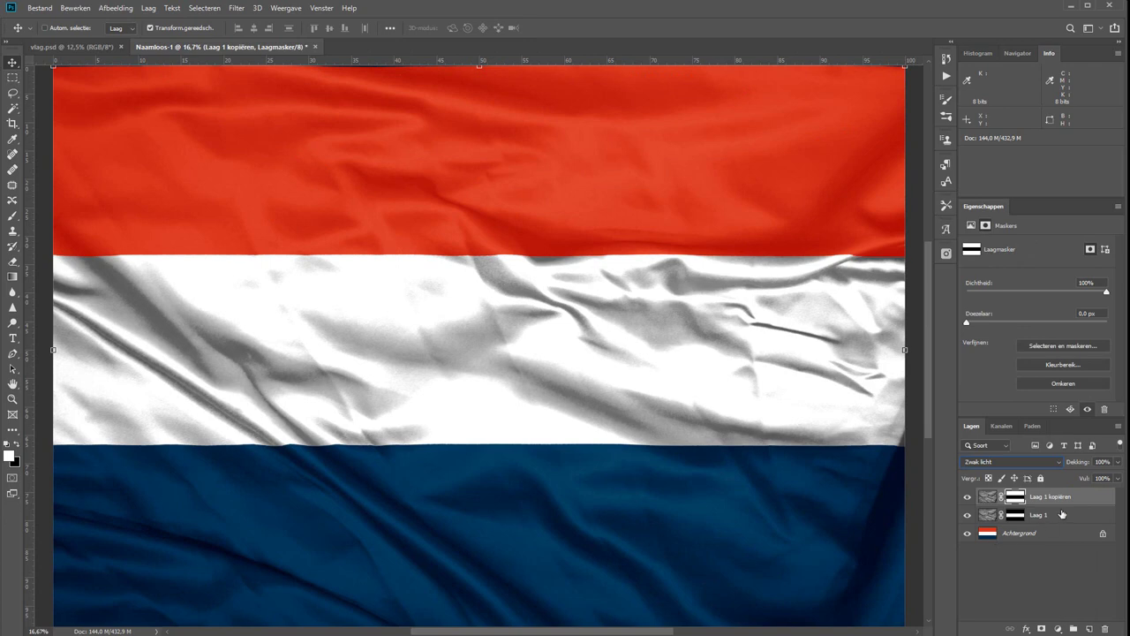
left_click(1078, 516)
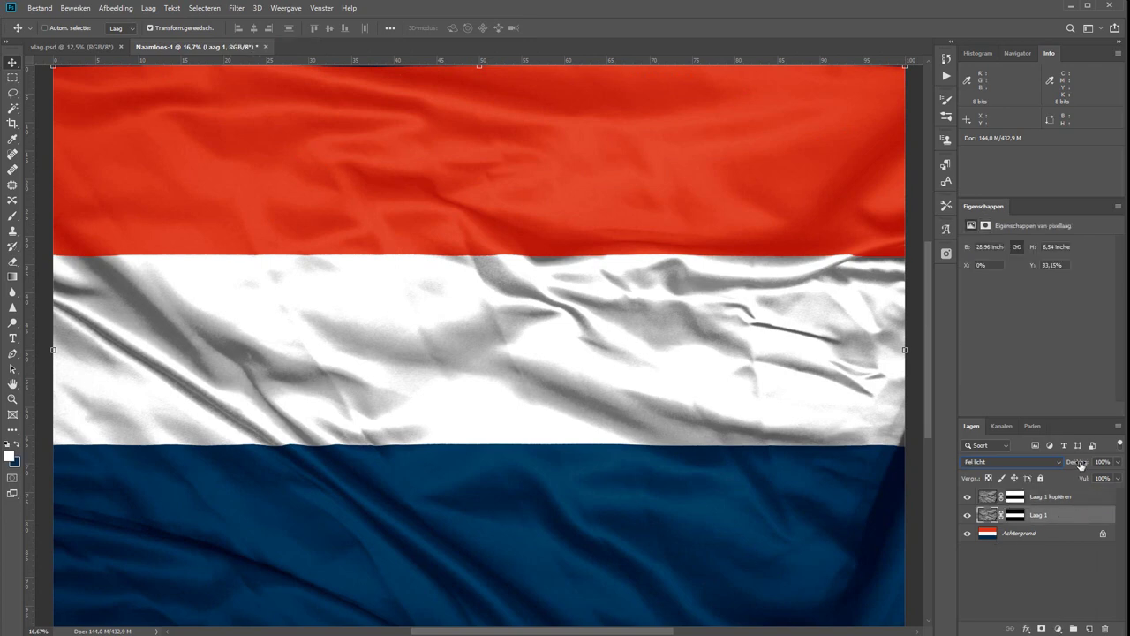
left_click_drag(1075, 466, 1062, 466)
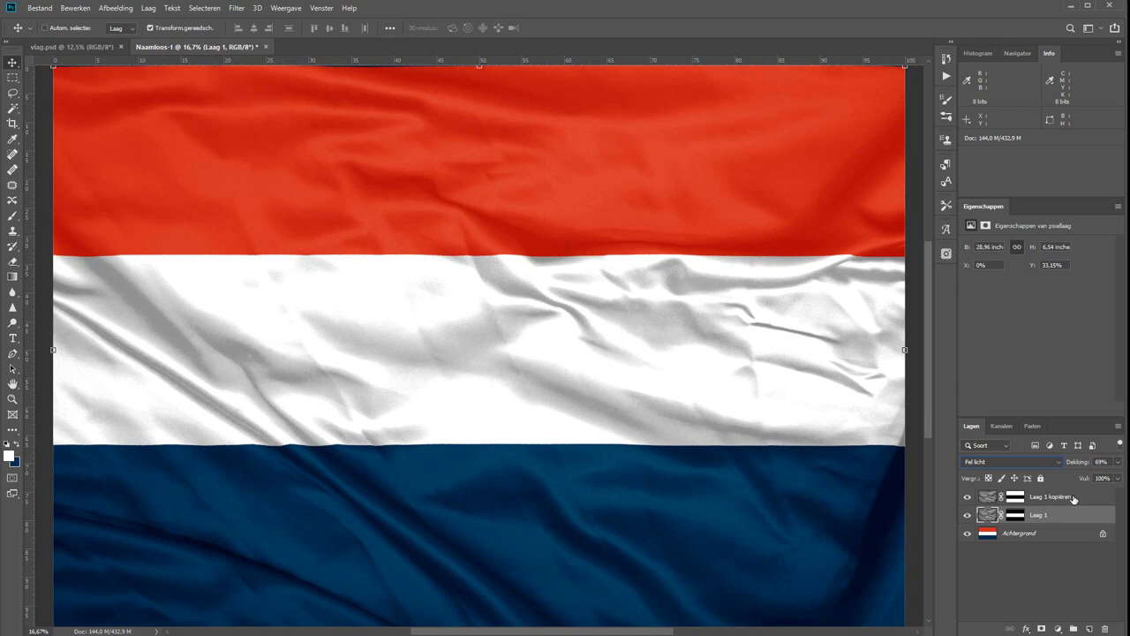
left_click(1073, 498)
left_click(1057, 629)
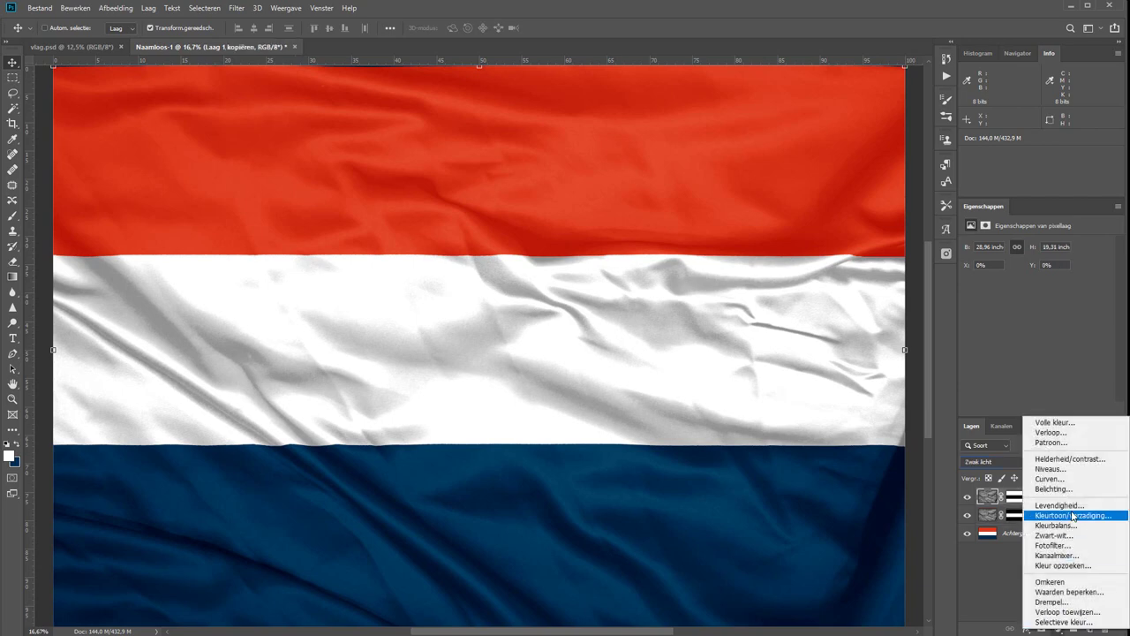
- Add a Levels layer clipped to Laag 1 kopiëren, with input levels 50 / 1,00 / 235
left_click(1060, 465)
left_click_drag(984, 329, 1000, 333)
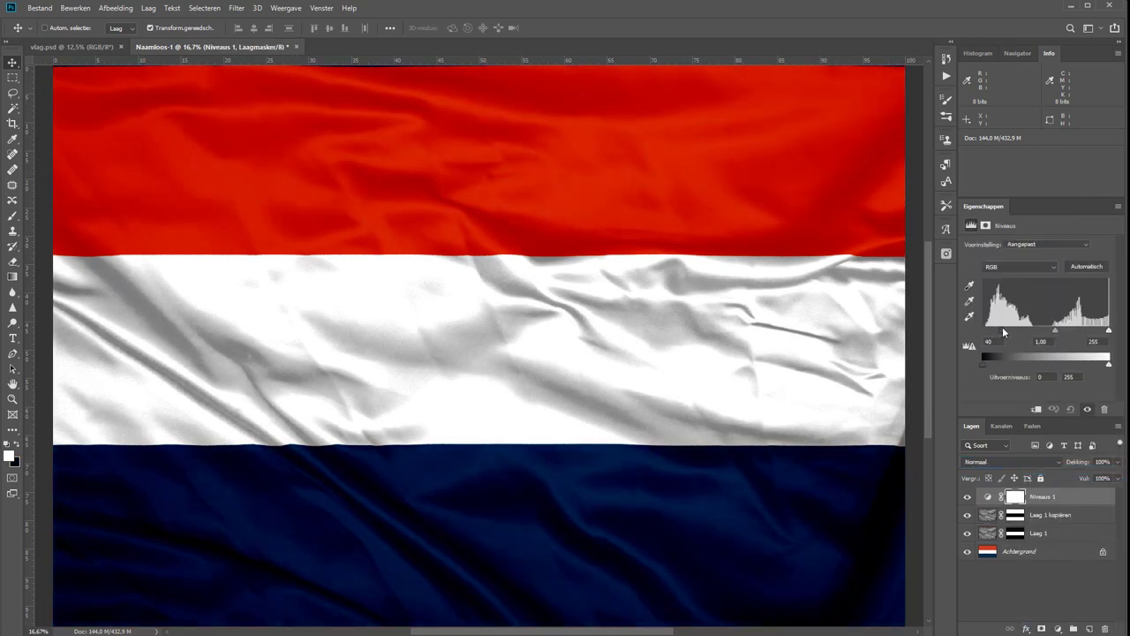
left_click_drag(1108, 329, 1099, 331)
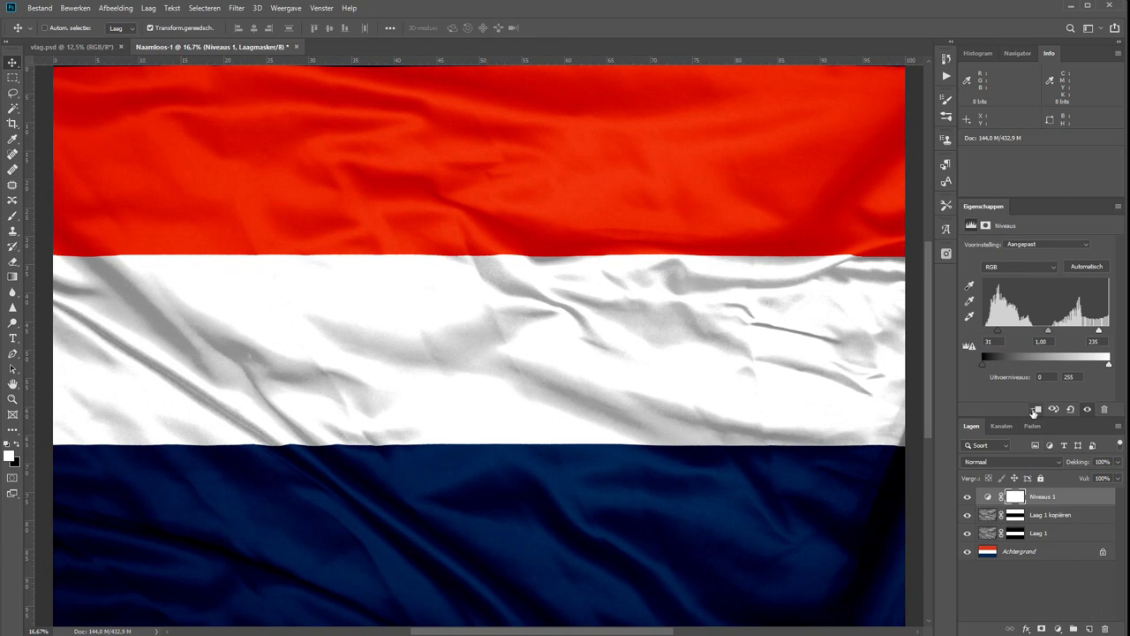
left_click(1037, 409)
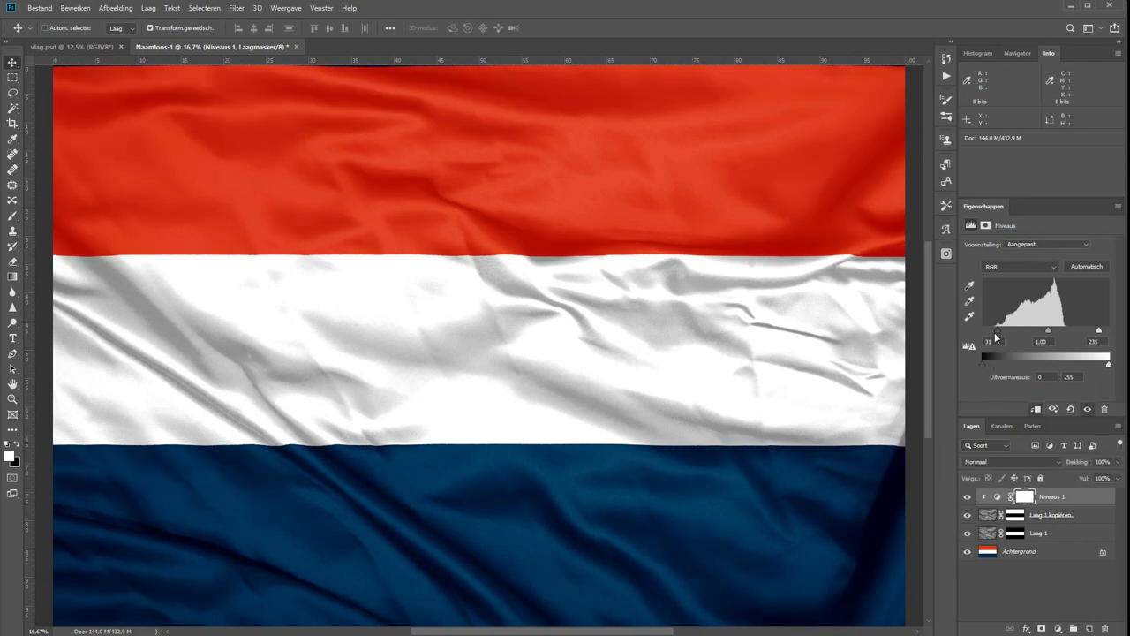
left_click_drag(996, 331, 1012, 338)
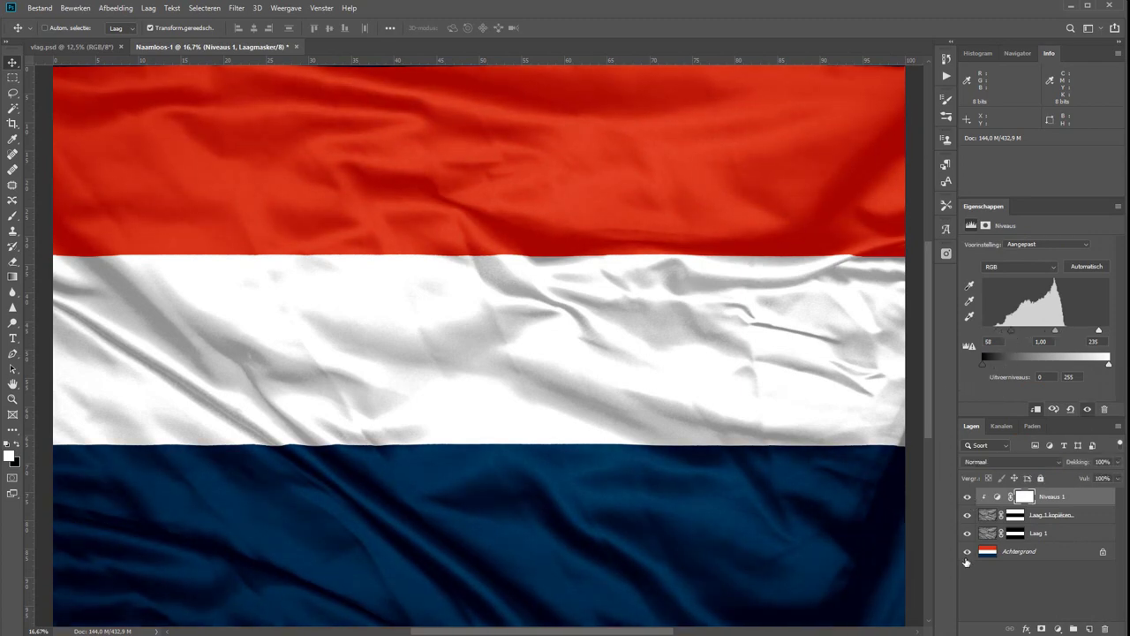